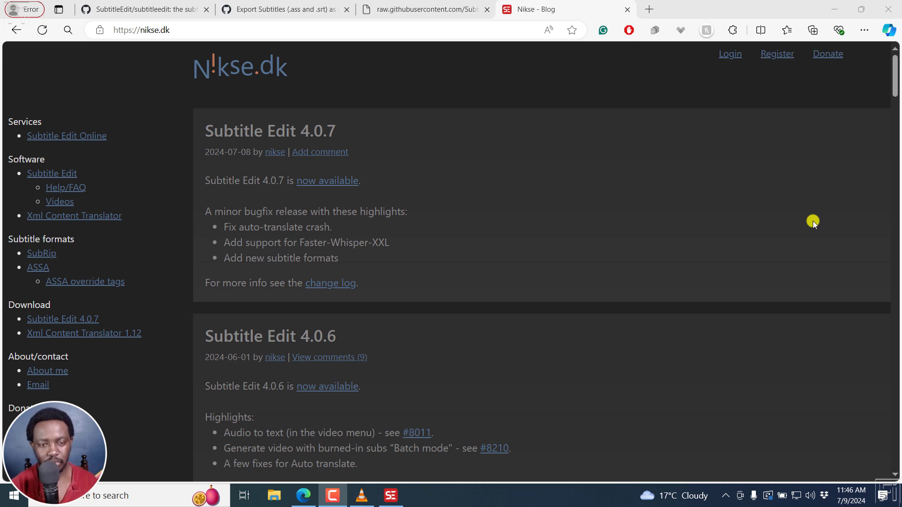
Open the subtitleedit Issues list in a new tab, then return to the nikse.dk blog.
click(187, 7)
middle_click(88, 94)
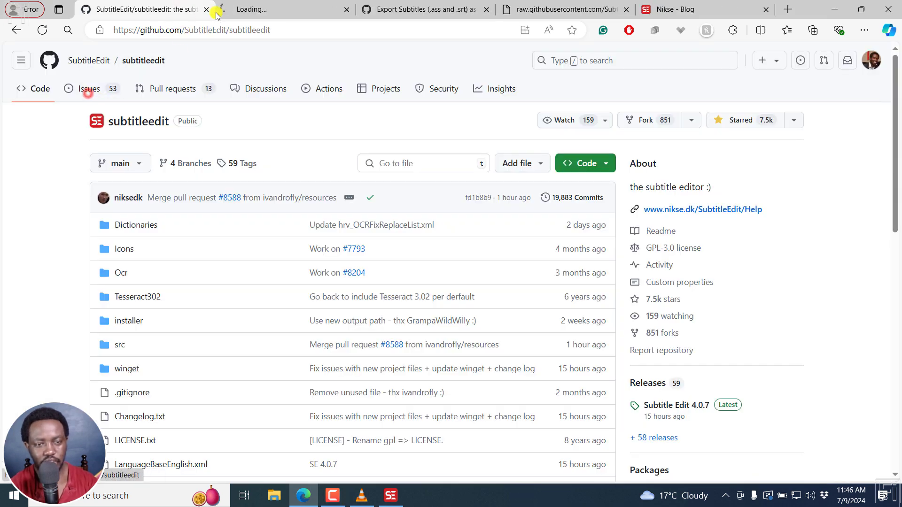
click(252, 7)
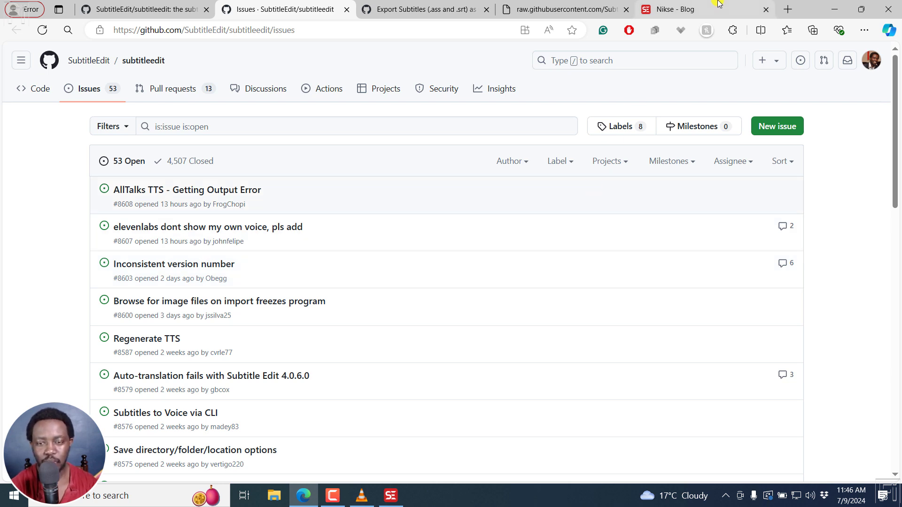
click(679, 14)
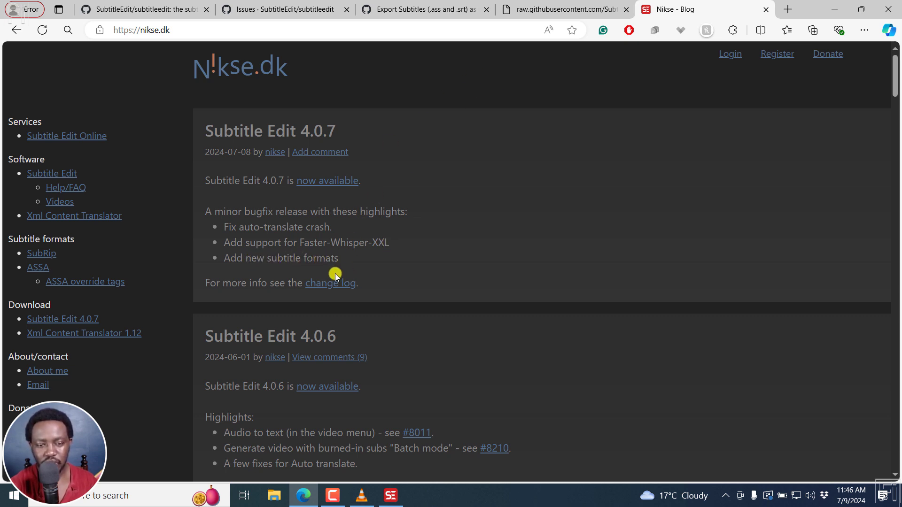
On the raw Changelog.txt page, select the whole 4.0.7 changelog block, then clear it.
click(540, 7)
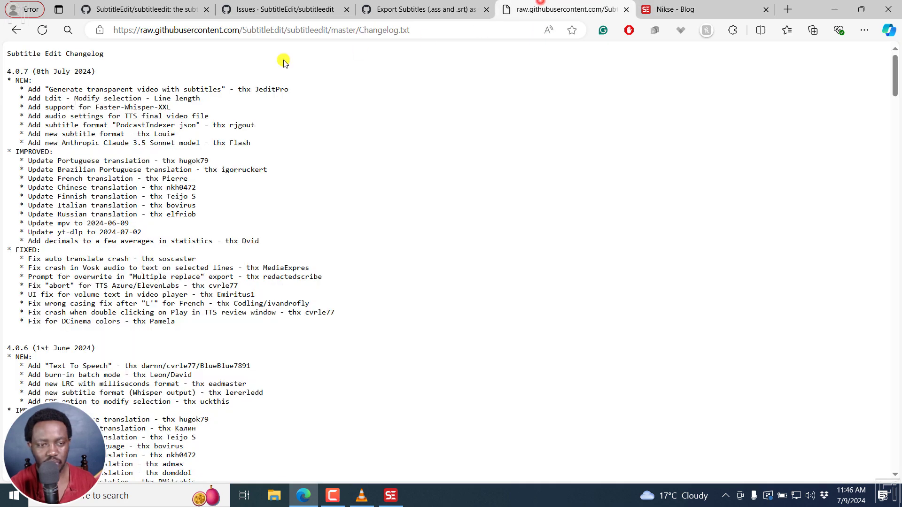
drag(3, 73, 344, 322)
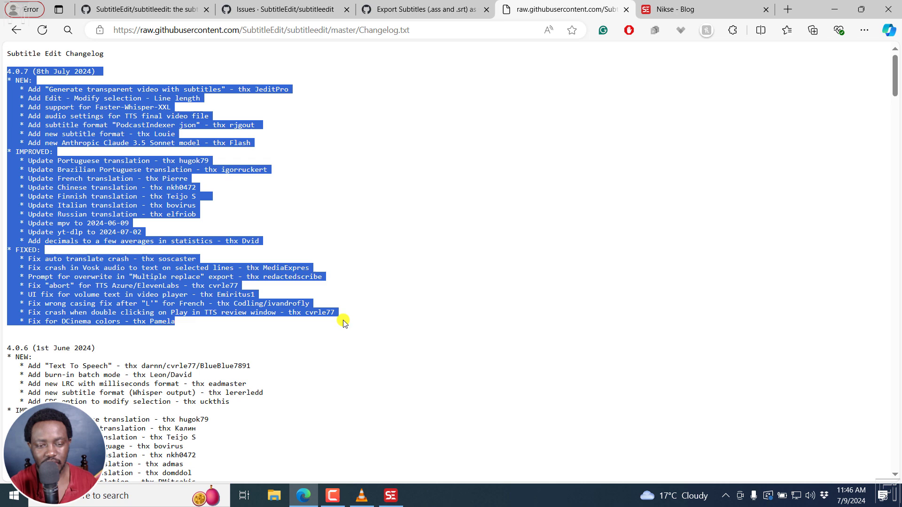
right_click(345, 323)
click(415, 242)
click(306, 173)
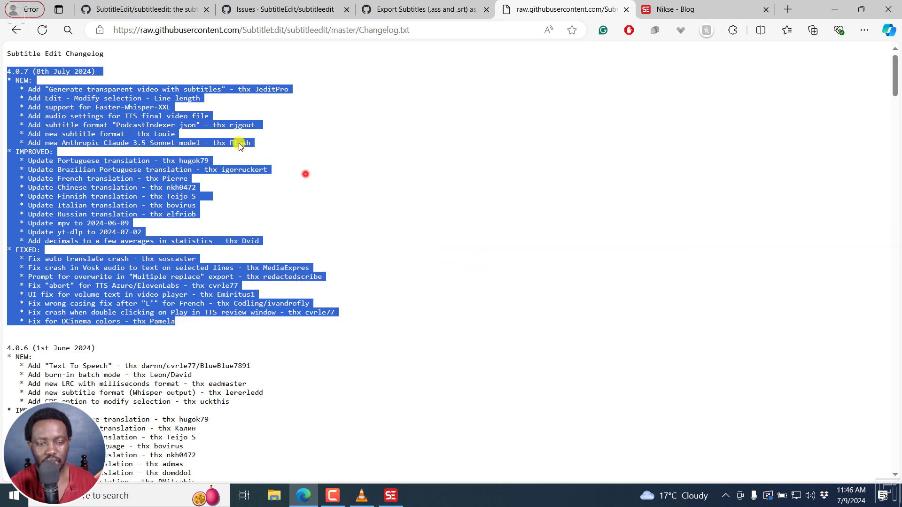
click(282, 111)
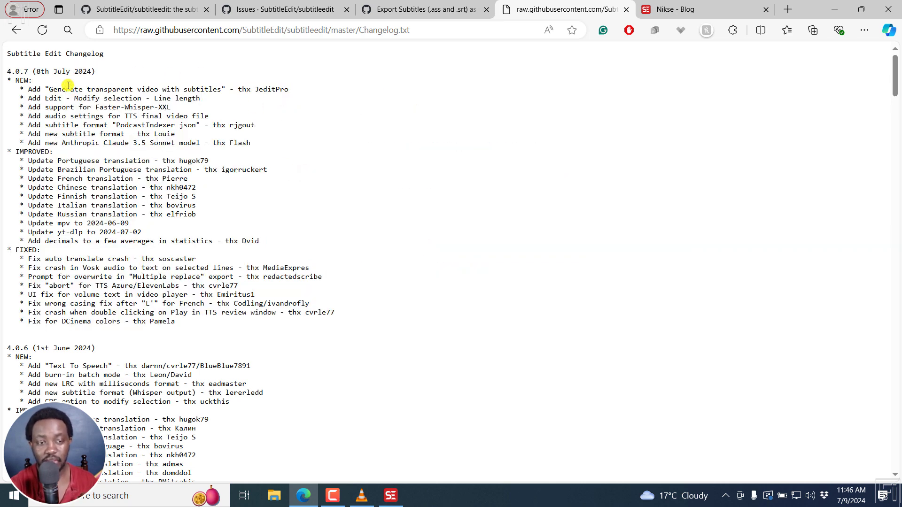
Highlight the 'Generate transparent video with subtitles' and 'audio settings for TTS' entries.
drag(49, 89, 223, 90)
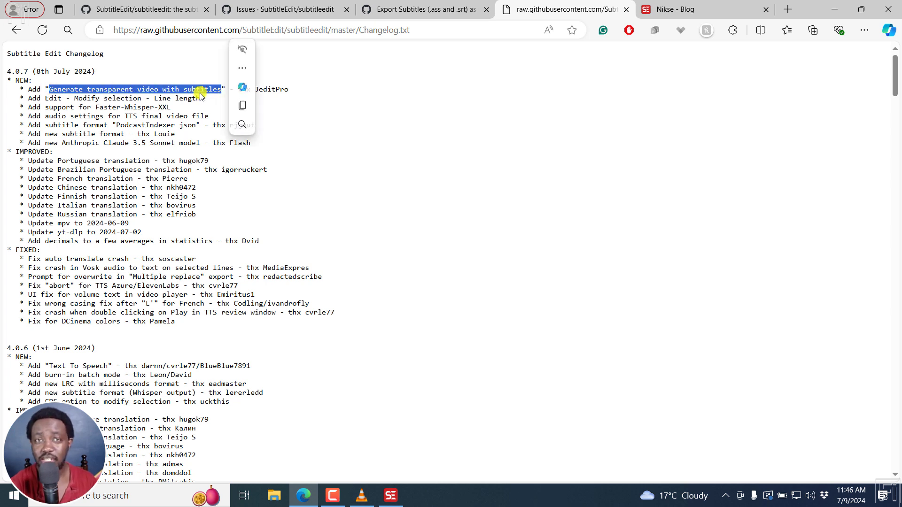
click(200, 92)
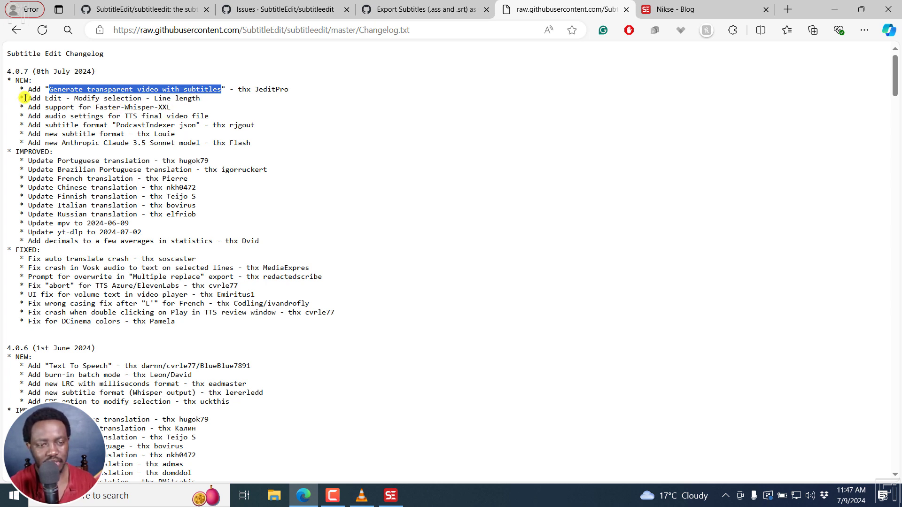
click(45, 108)
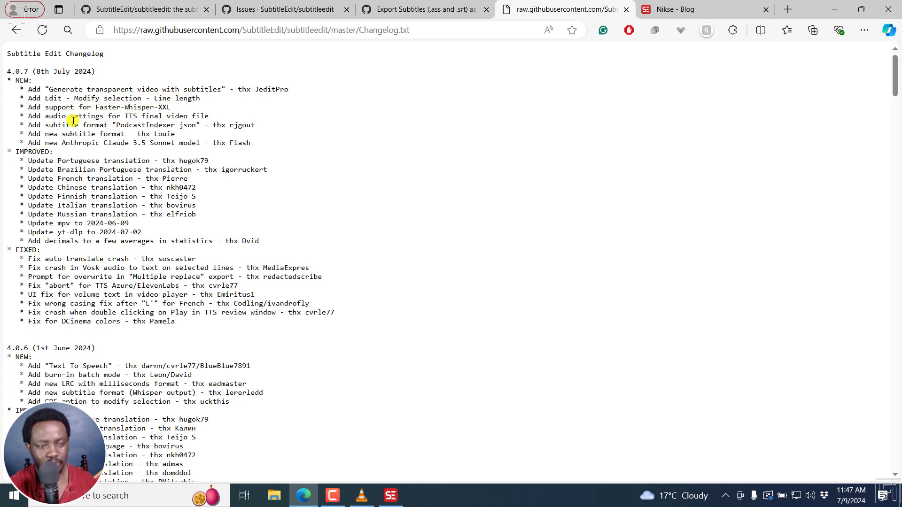
drag(45, 117, 210, 114)
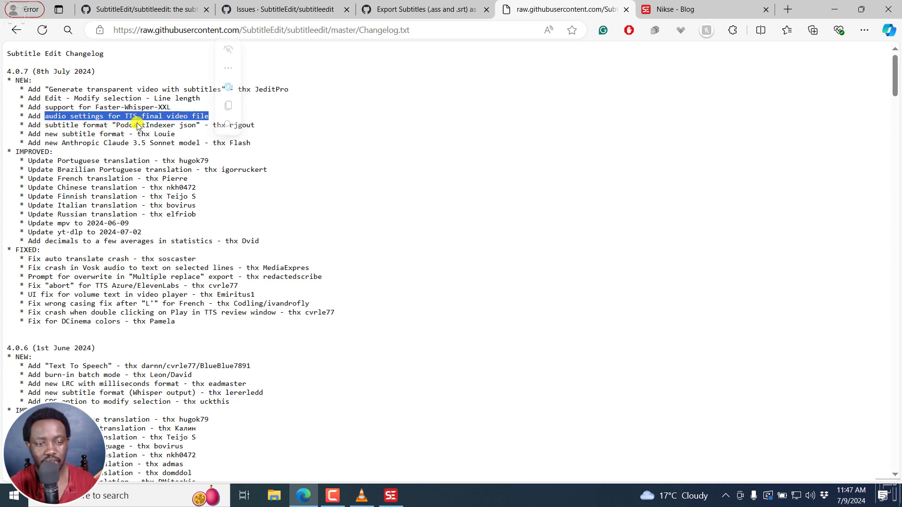
click(122, 116)
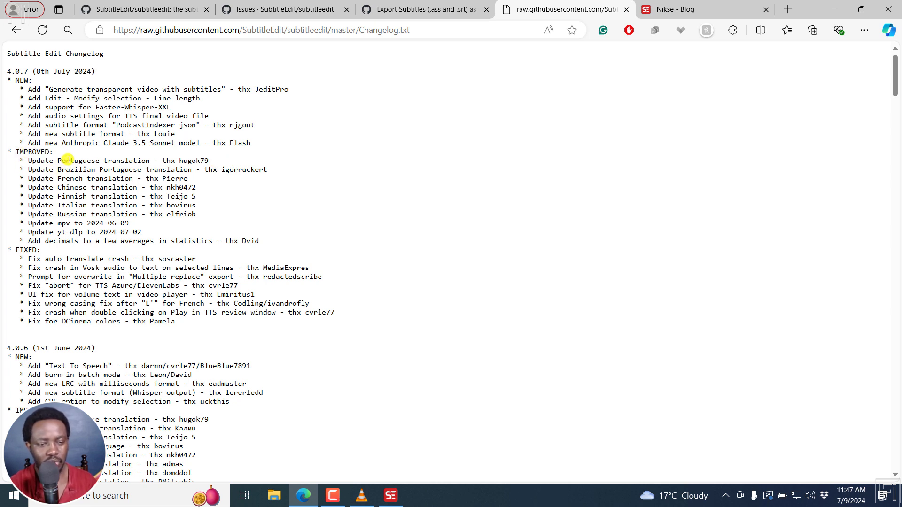
Highlight the mpv, yt-dlp, statistics decimals, auto-translate and Vosk fix entries, then return to the repository.
double_click(59, 223)
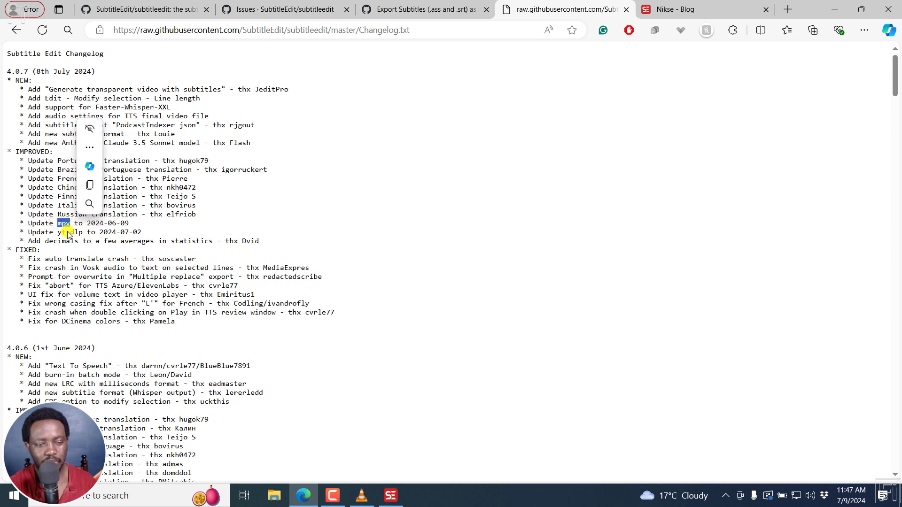
click(57, 233)
double_click(61, 232)
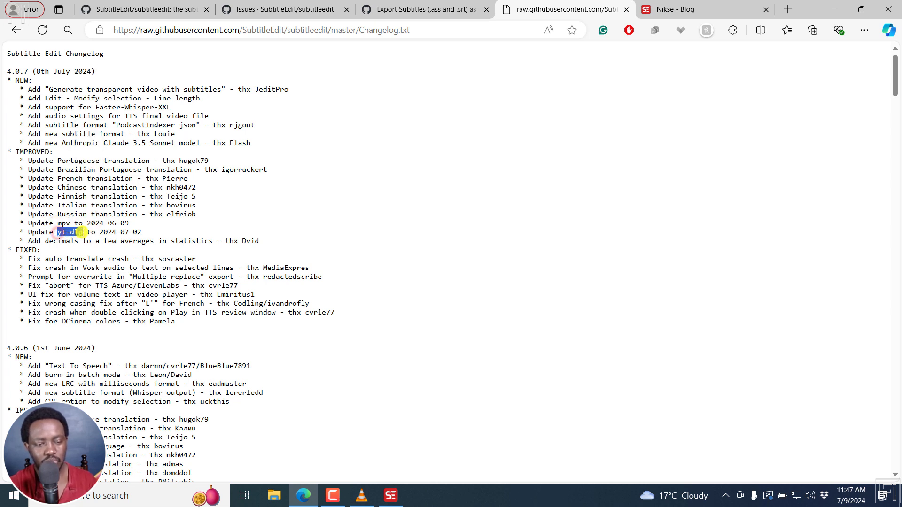
click(61, 244)
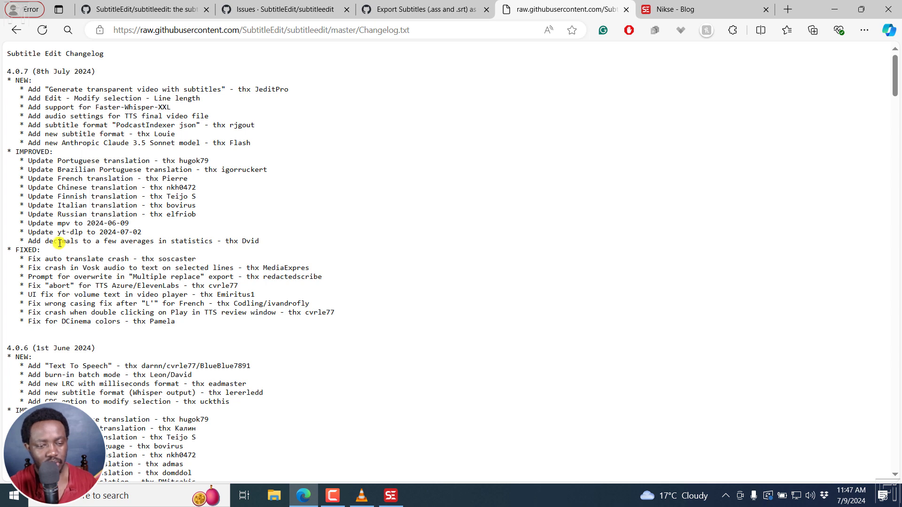
drag(60, 242, 181, 243)
click(149, 256)
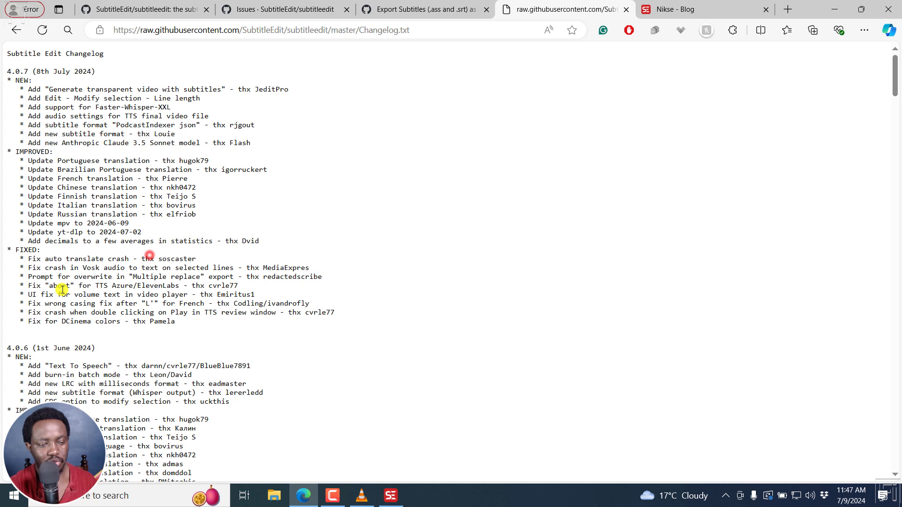
drag(47, 258, 129, 258)
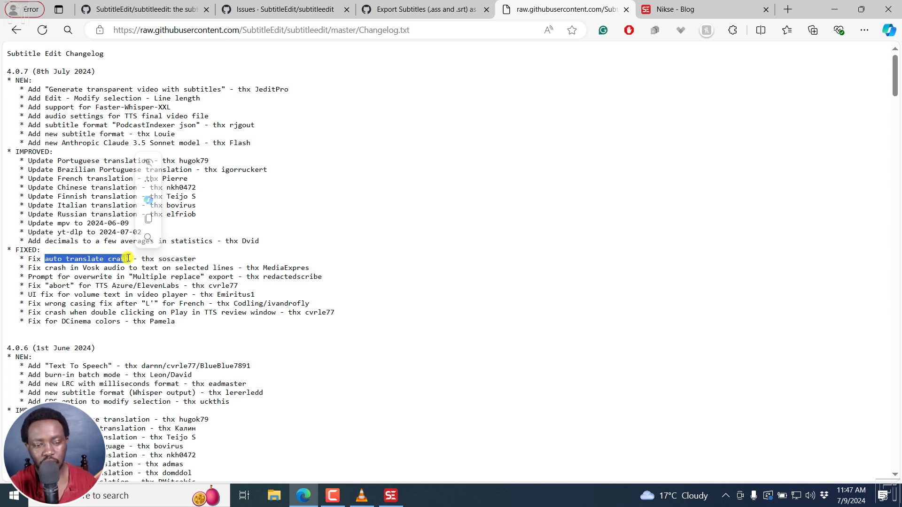
click(106, 267)
drag(42, 266, 209, 268)
click(119, 294)
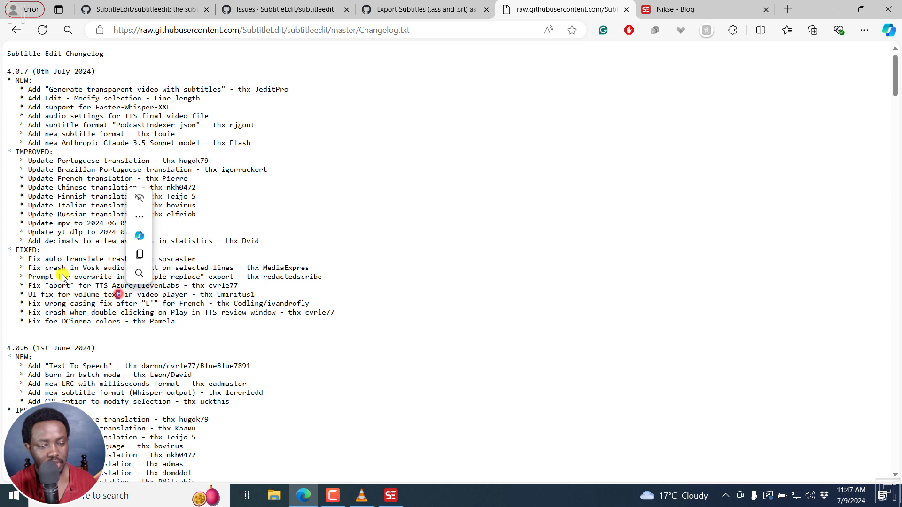
click(64, 296)
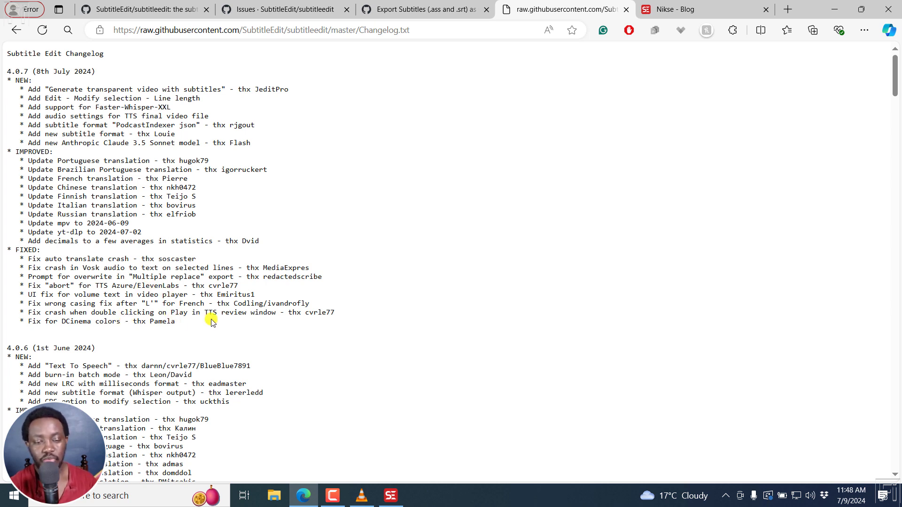
click(153, 10)
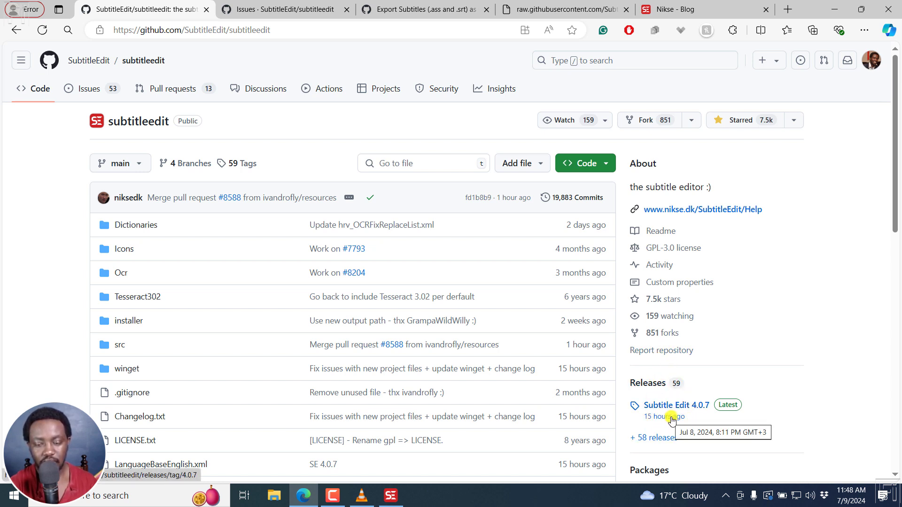
View the Subtitle Edit 4.0.7 release assets, then switch to the Subtitle Edit app.
click(655, 388)
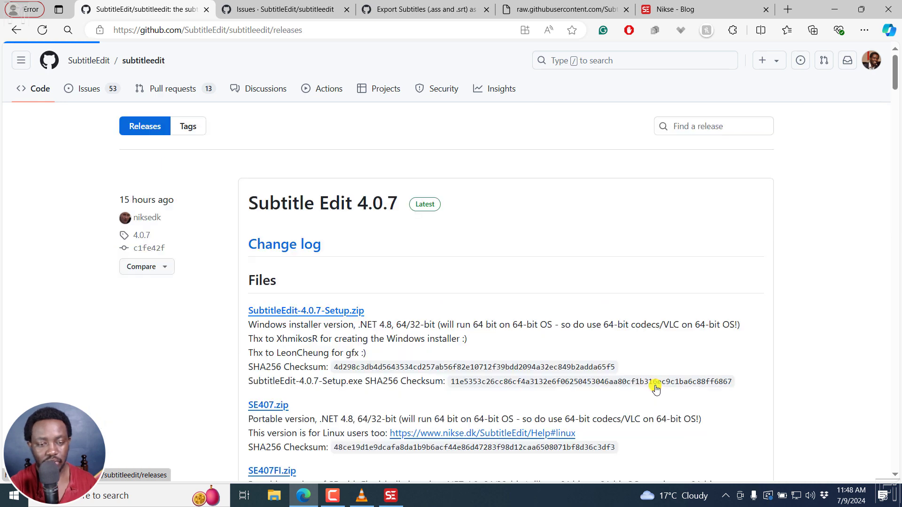
scroll(896, 92, down, 10)
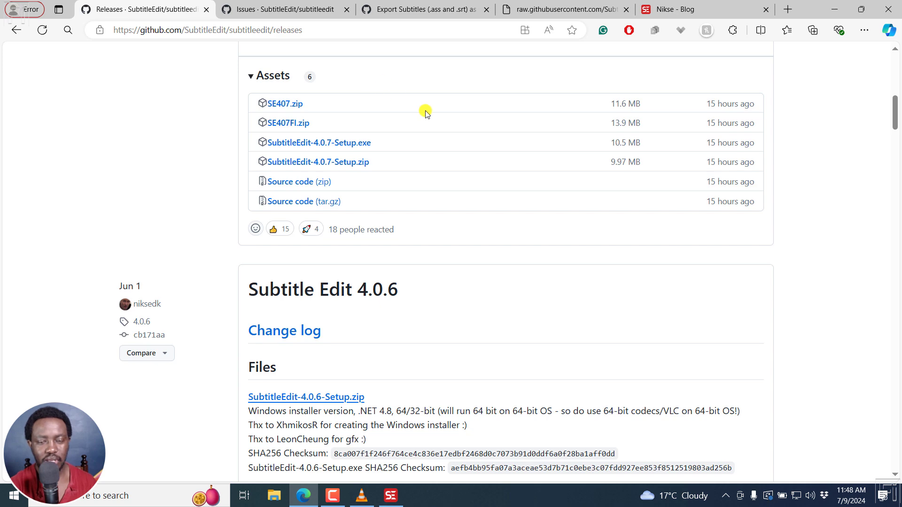
click(397, 502)
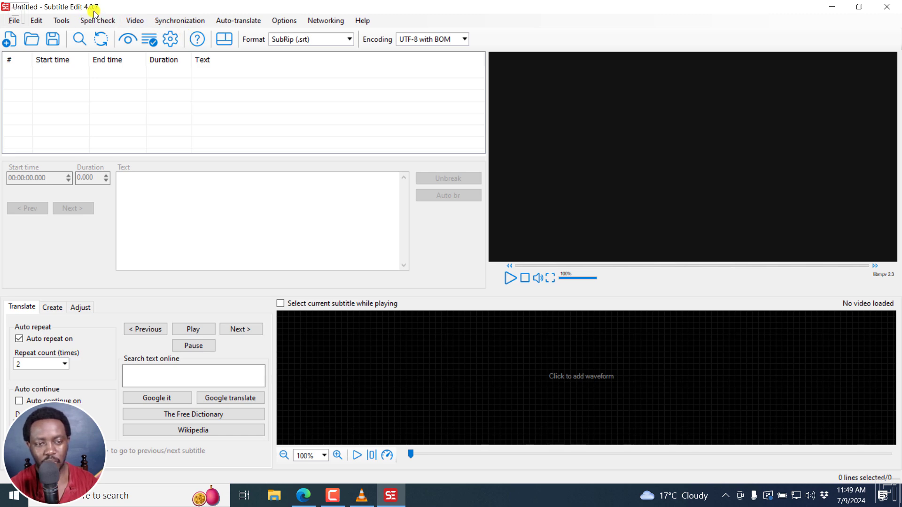
Check Subtitle Edit's version in Help > About, then close the About box.
click(362, 20)
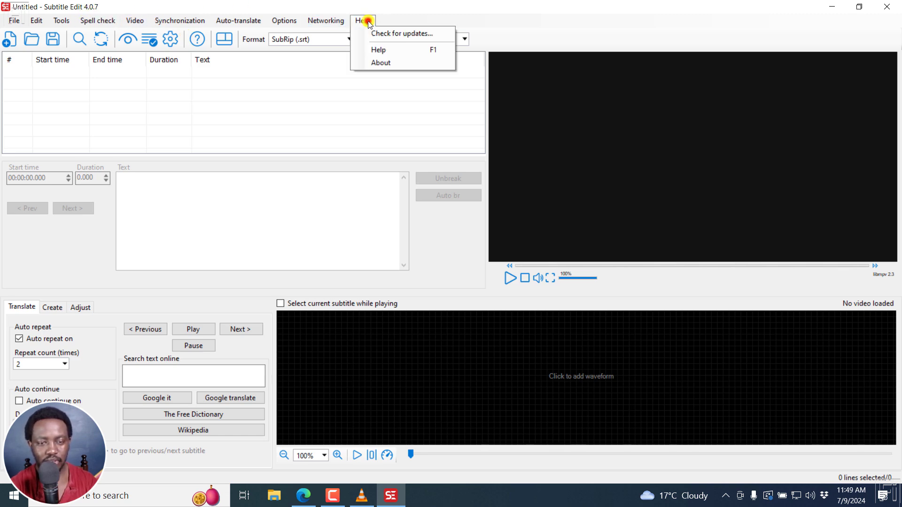
click(378, 65)
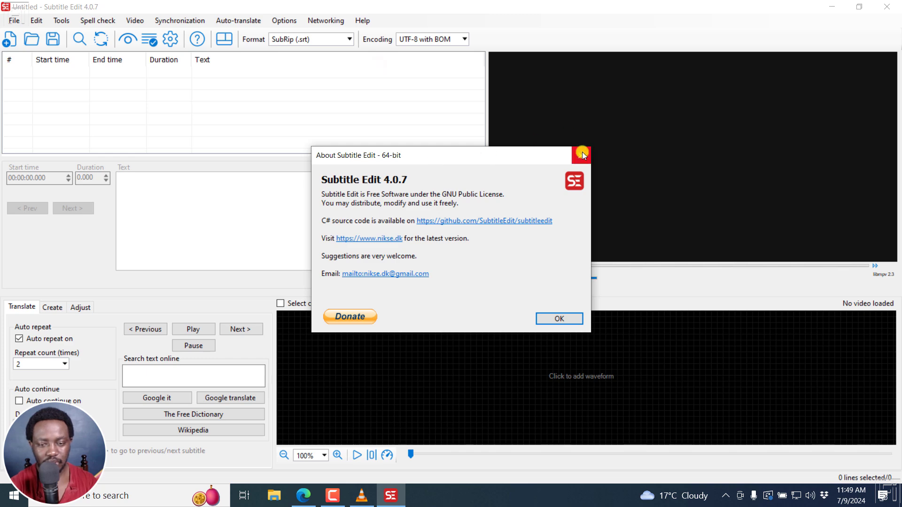
click(582, 154)
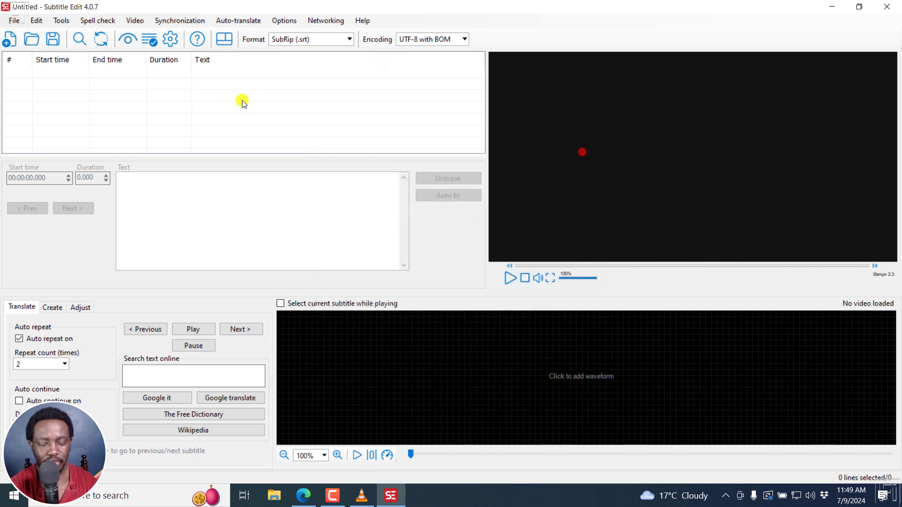
Load the video Clip 3.mp4 through Video > Open video file.
click(135, 20)
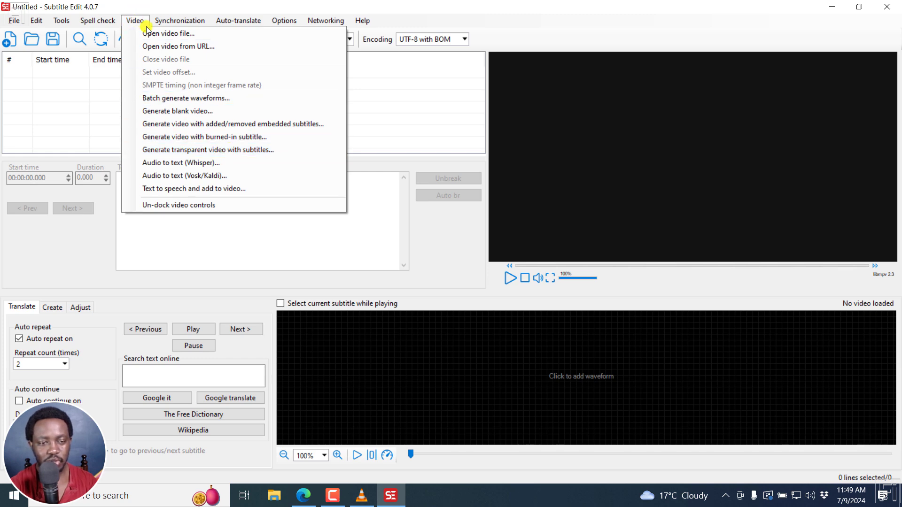
click(160, 33)
click(131, 111)
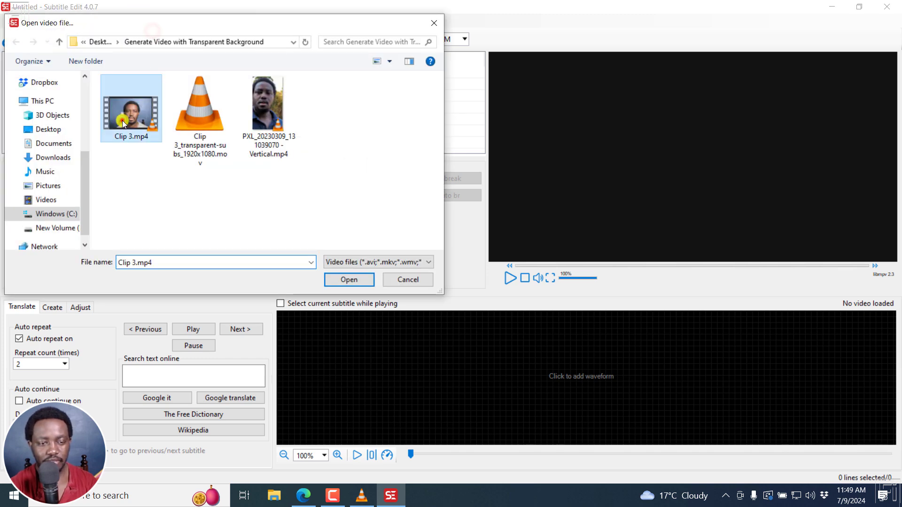
click(349, 279)
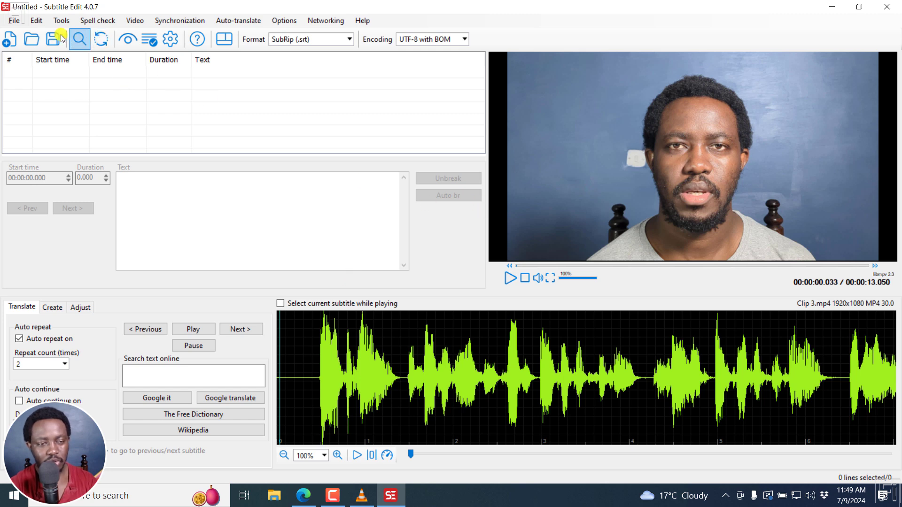
click(14, 21)
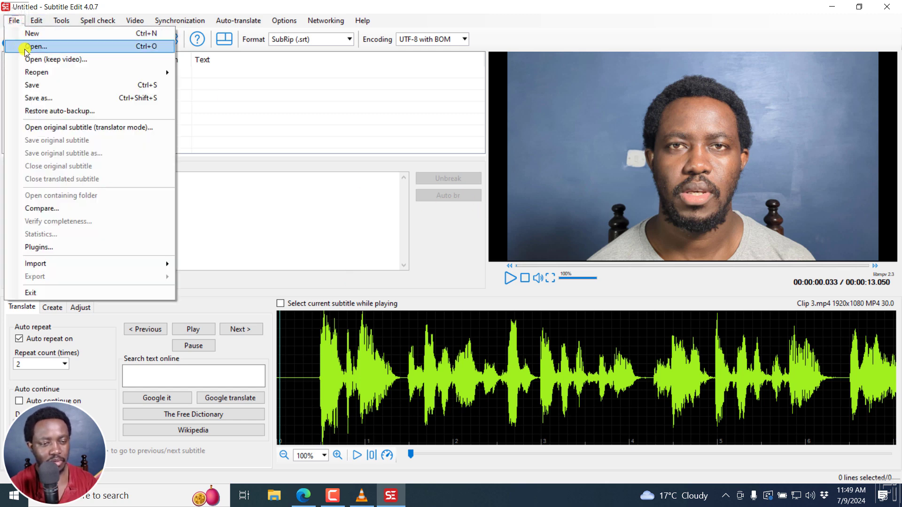
Open Clip 3.srt from File > Open to load its five subtitle lines.
click(42, 60)
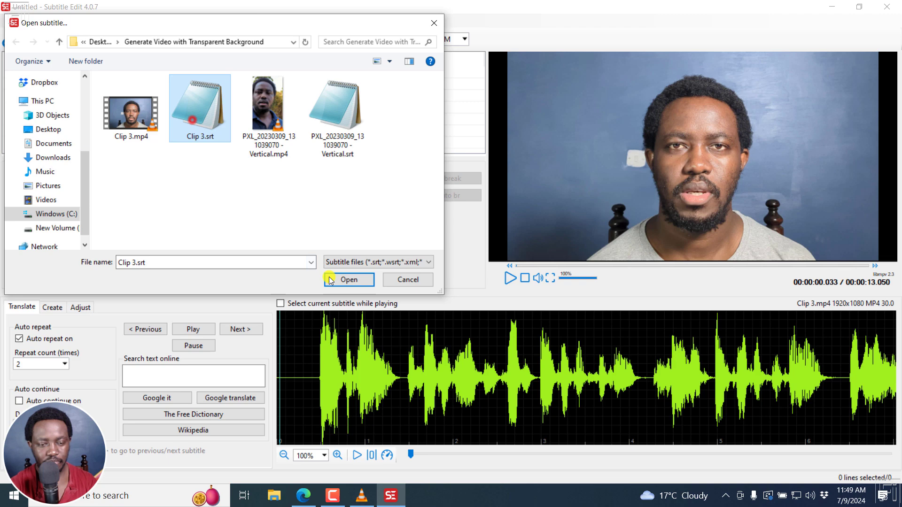
click(348, 279)
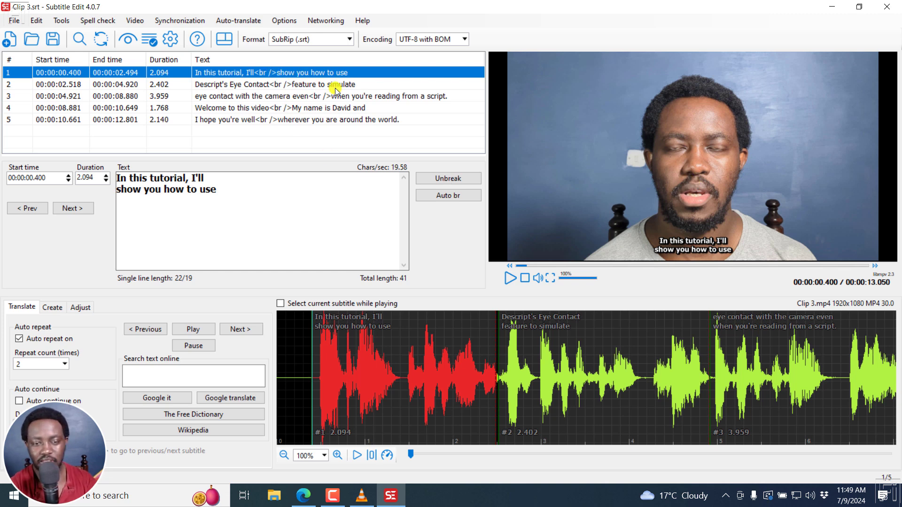
Open Video > Generate transparent video with subtitles and reposition the dialog.
click(133, 21)
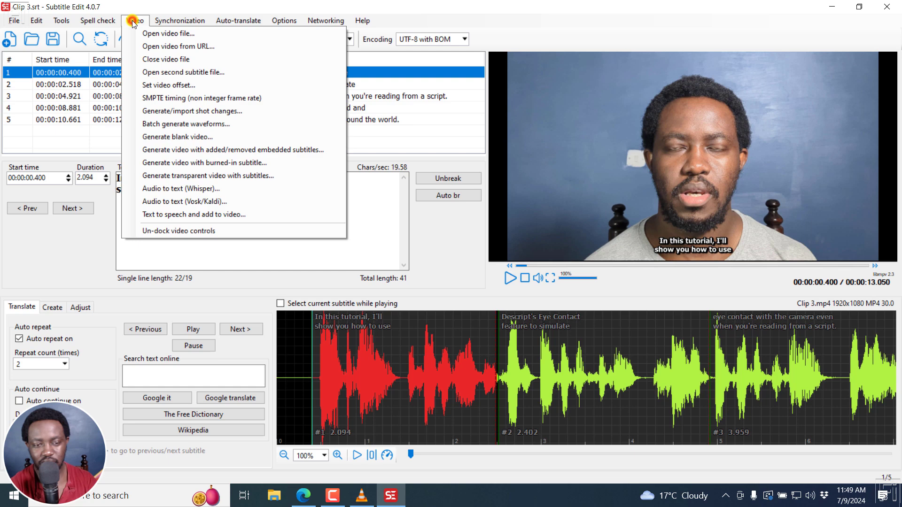
click(205, 176)
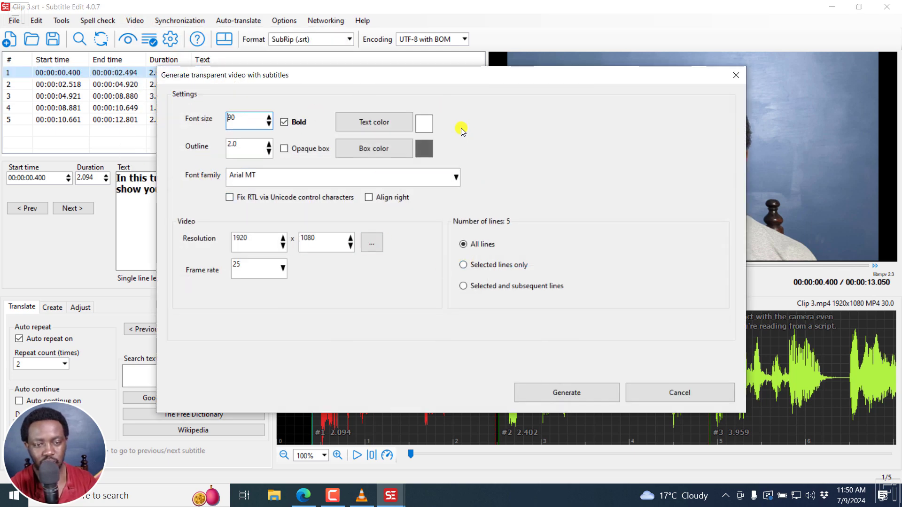
drag(516, 76, 525, 73)
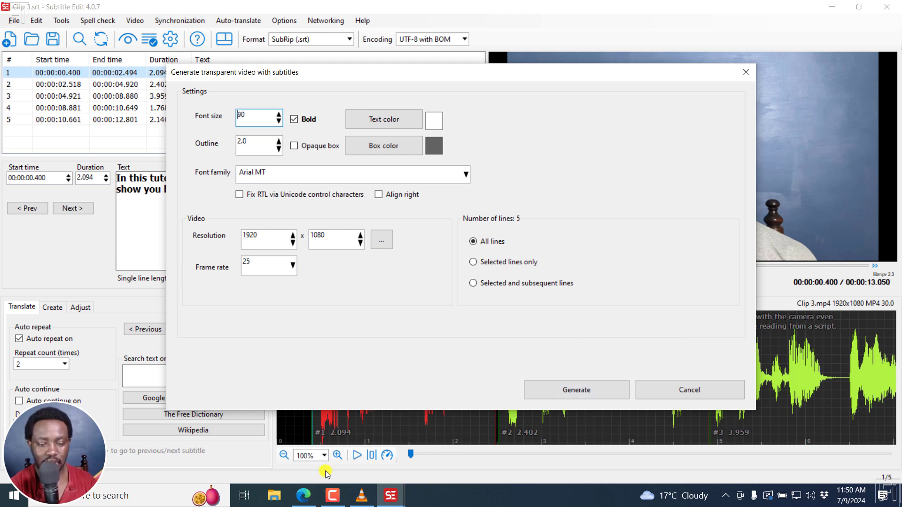
In Edge, open the Export Subtitles .mov discussion and highlight its title.
click(304, 497)
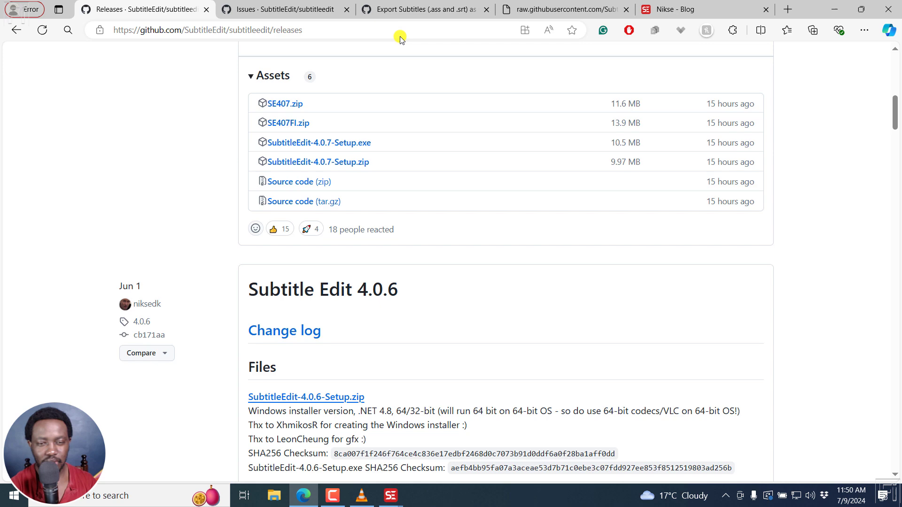
click(407, 5)
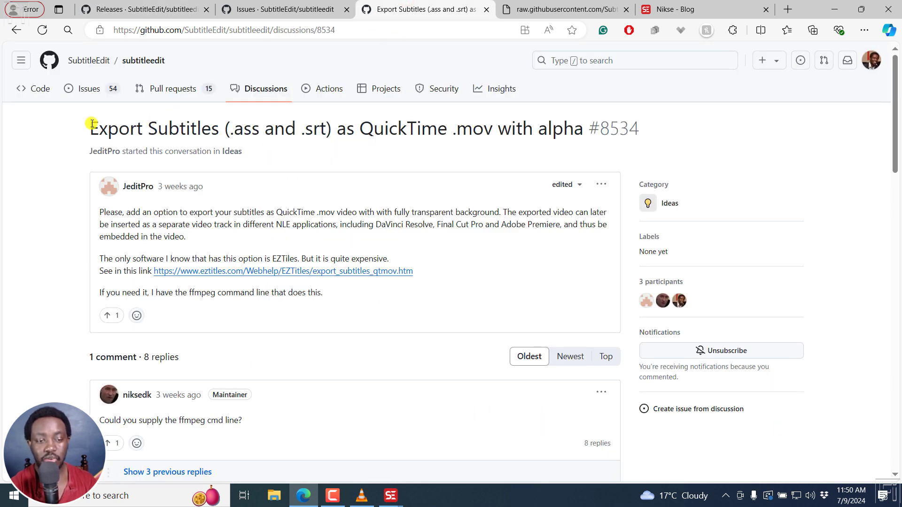
drag(89, 127, 589, 125)
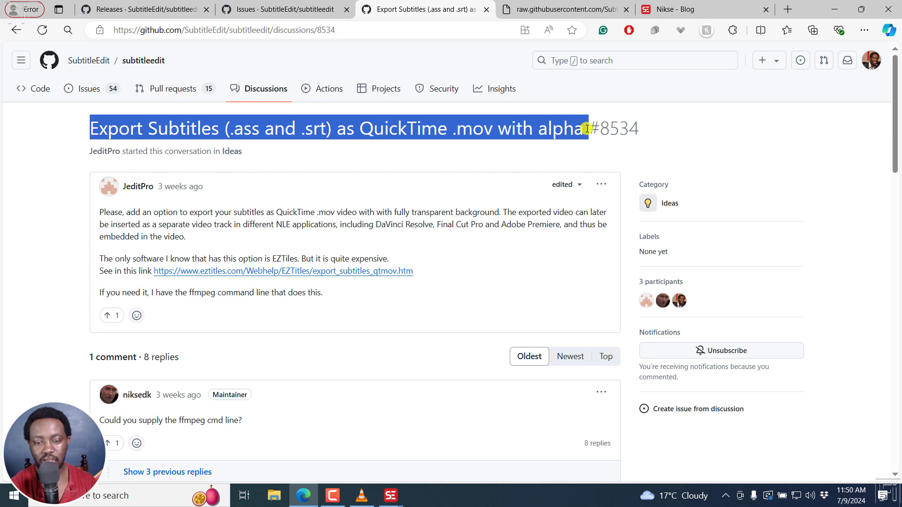
click(487, 157)
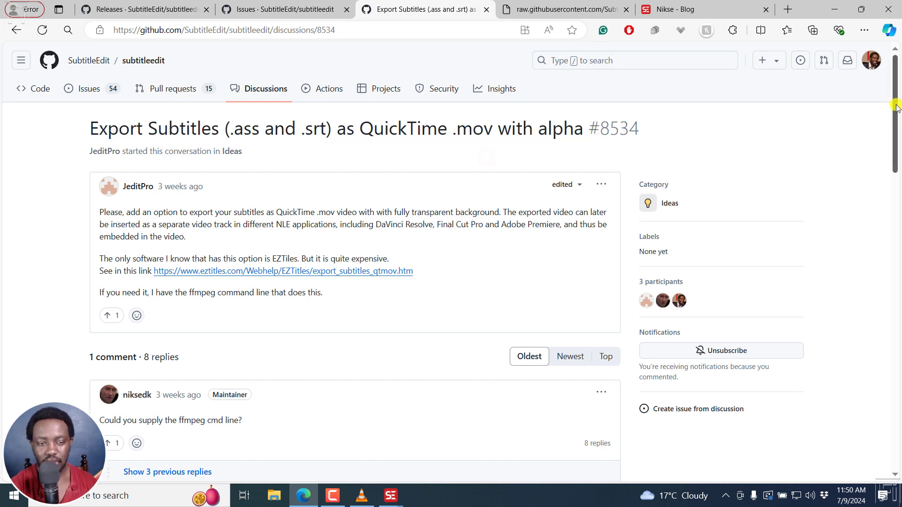
drag(895, 104, 897, 355)
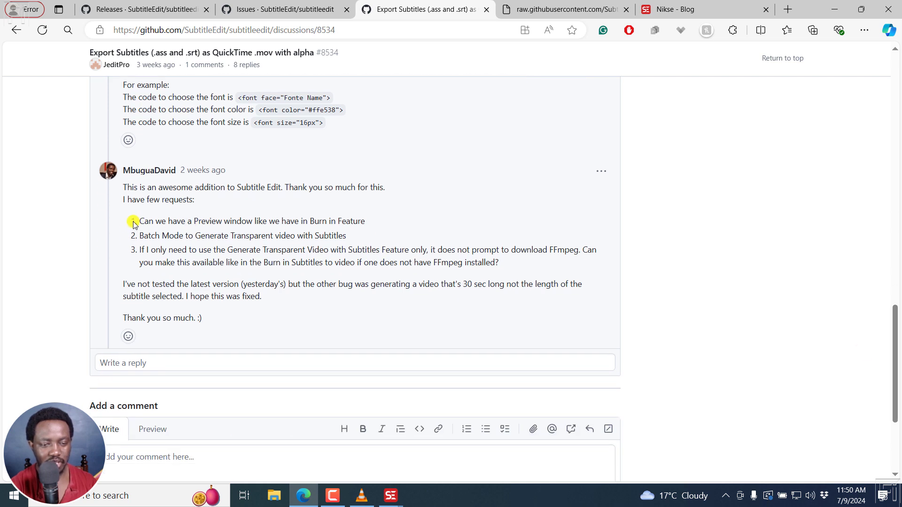
Highlight the preview-window and batch-mode requests, then return to the transparent video dialog.
drag(140, 224, 387, 225)
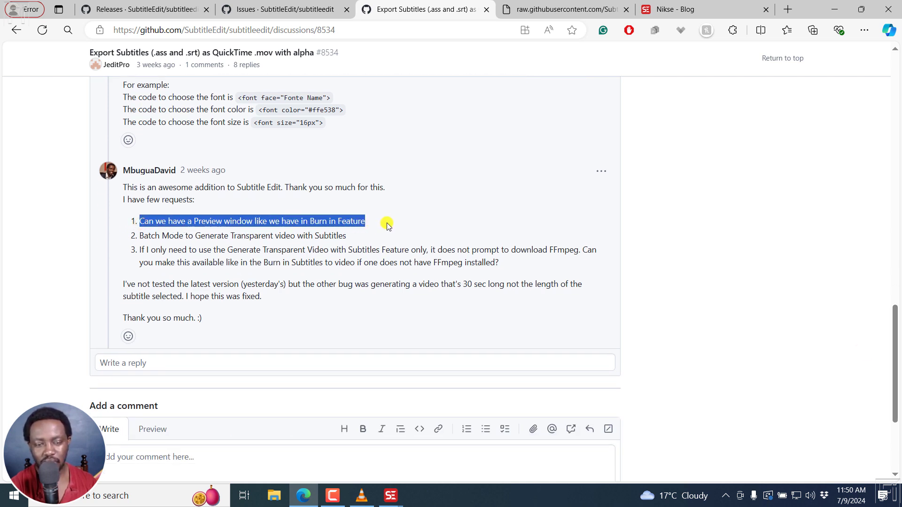
key(ctrl+c)
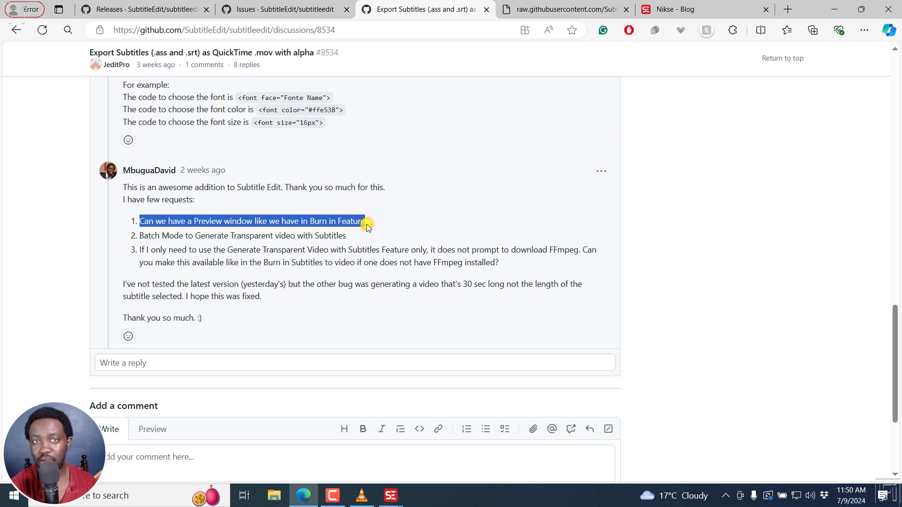
drag(139, 236, 352, 241)
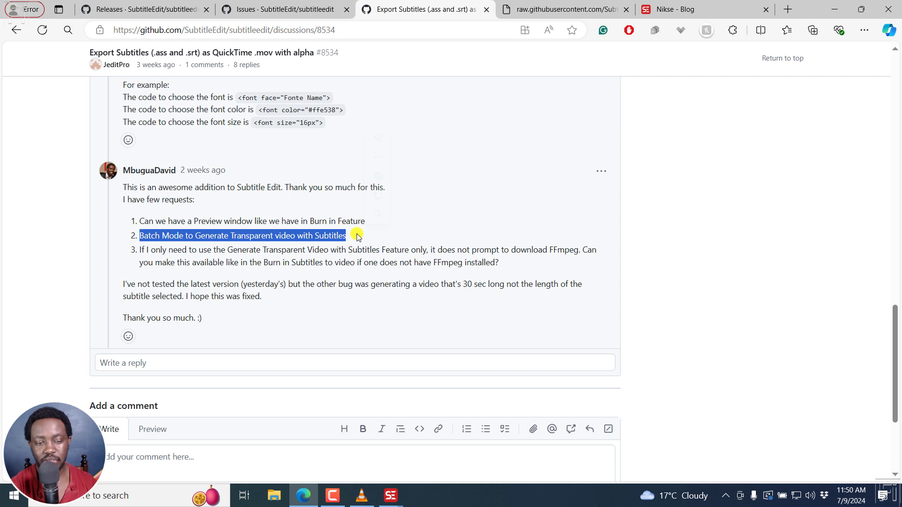
key(ctrl+c)
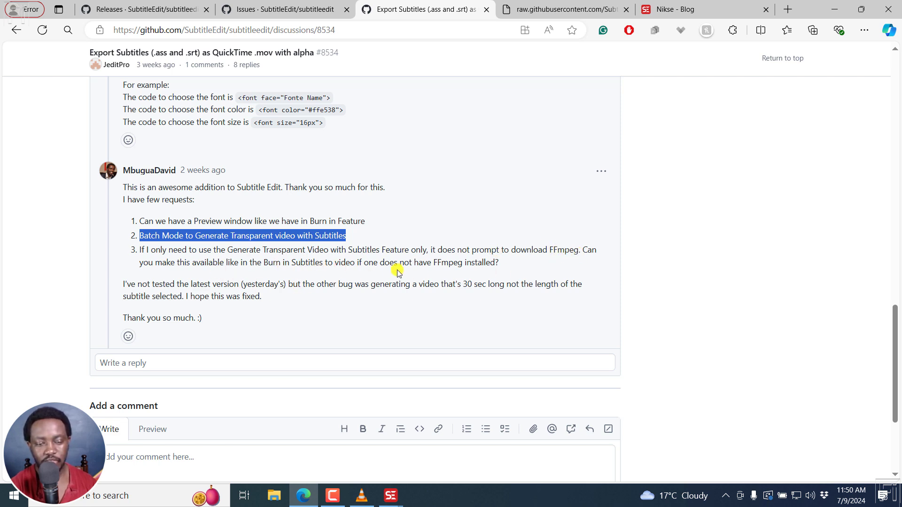
click(415, 259)
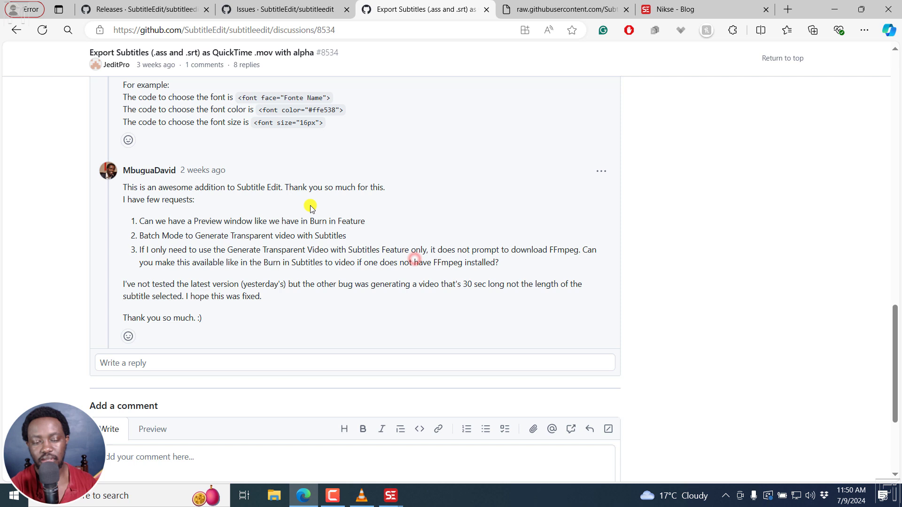
drag(353, 238, 127, 216)
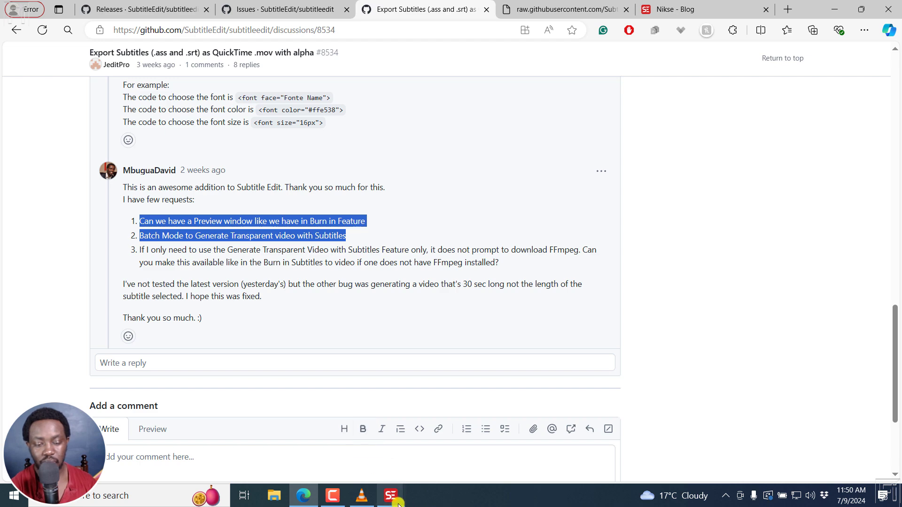
mouse_move(390, 494)
click(424, 459)
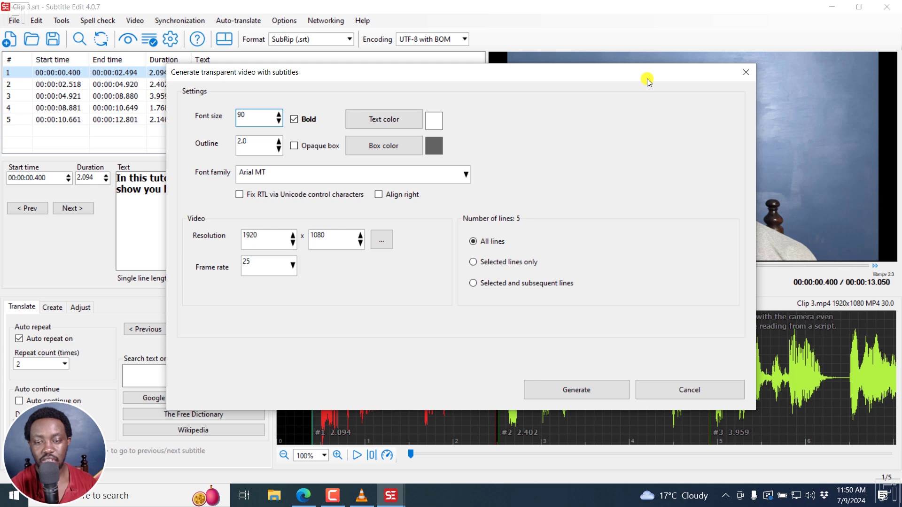
Move the transparent video dialog aside and keep the 1920x1080 resolution preset.
drag(646, 75, 481, 68)
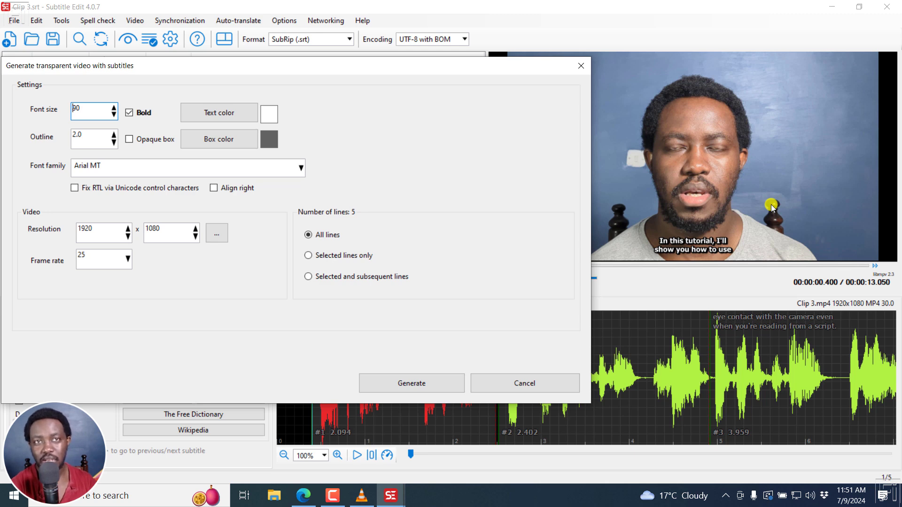
drag(369, 66, 447, 52)
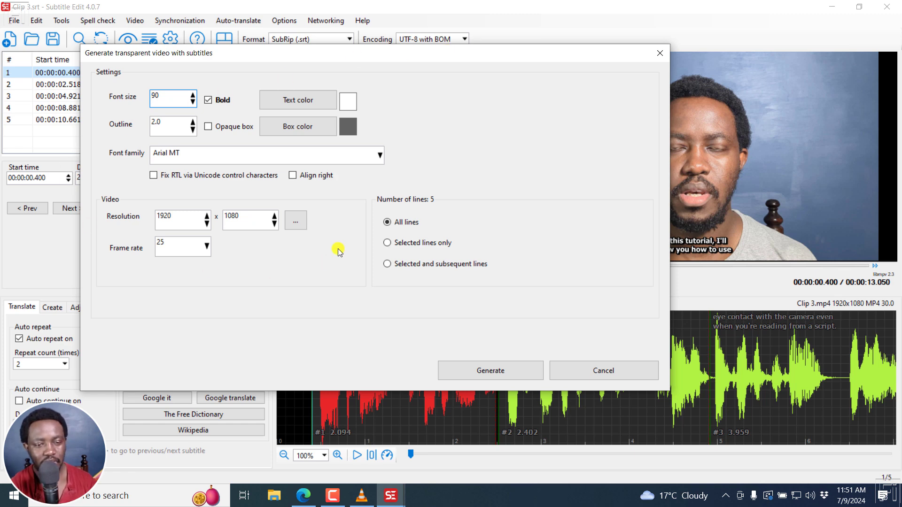
click(302, 224)
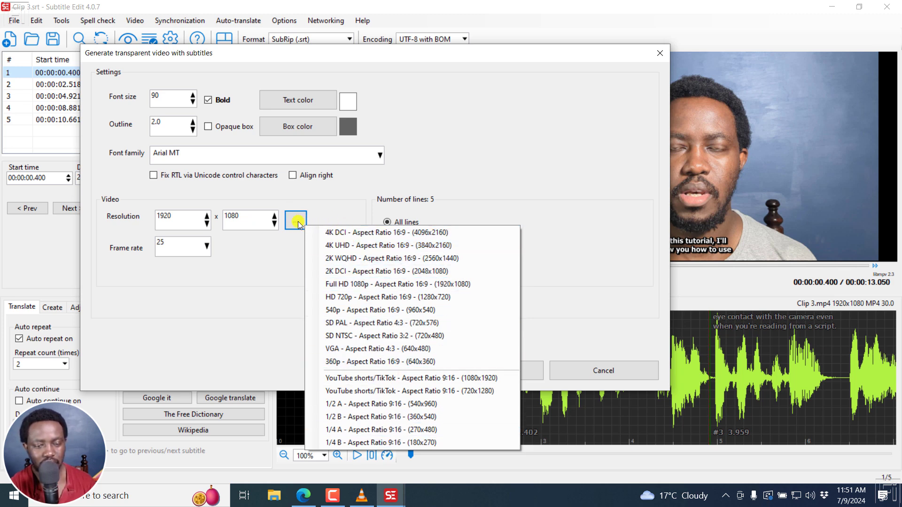
click(270, 279)
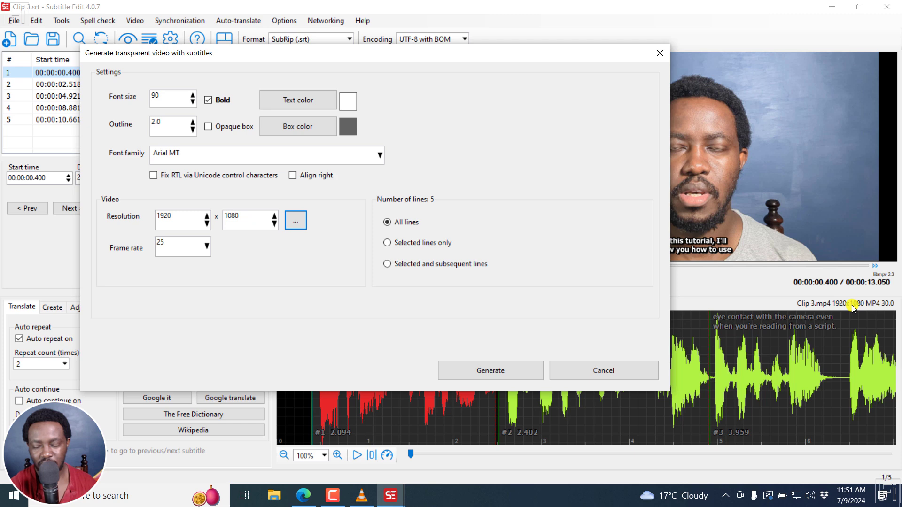
Generate and save Clip 3_transparent-subs_1920x1080.mp4, then open its containing folder.
click(467, 371)
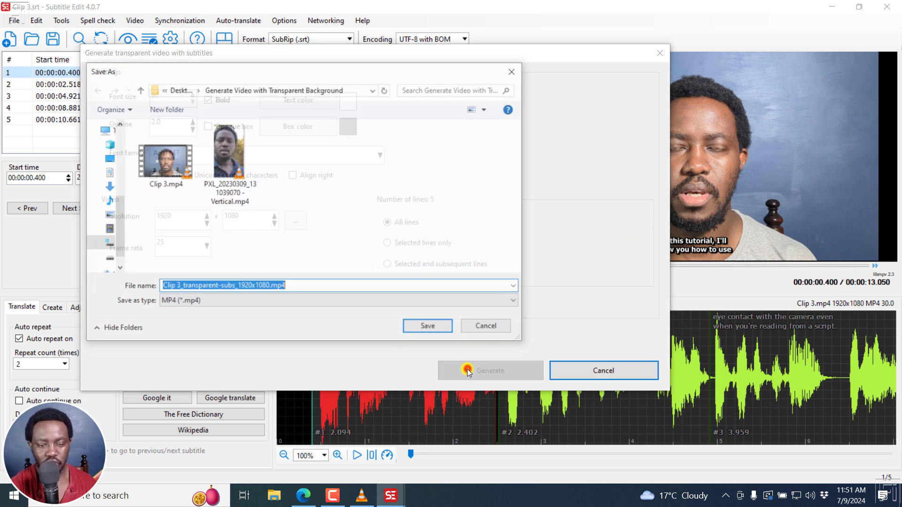
click(429, 327)
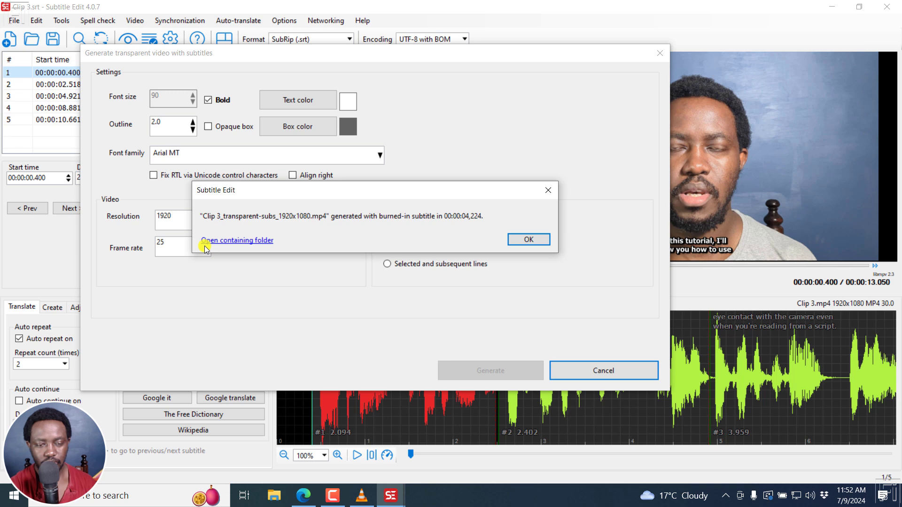
click(221, 241)
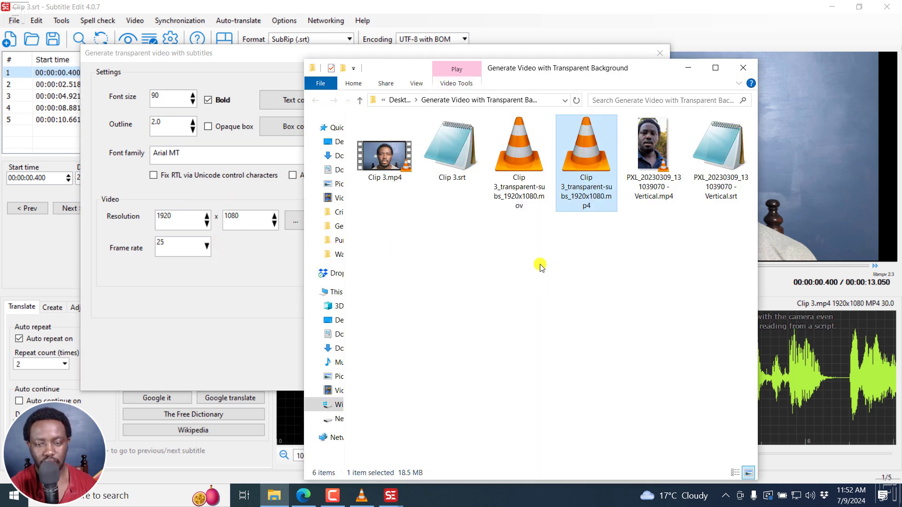
click(646, 274)
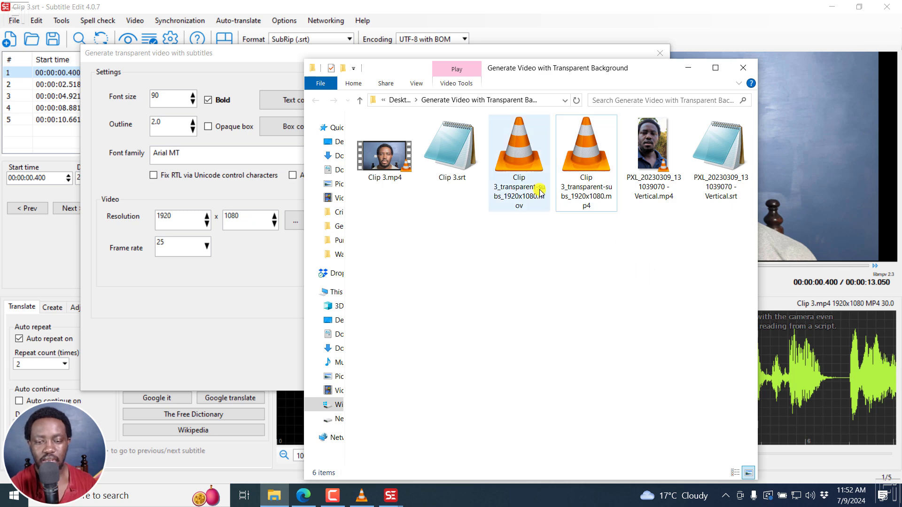
click(588, 174)
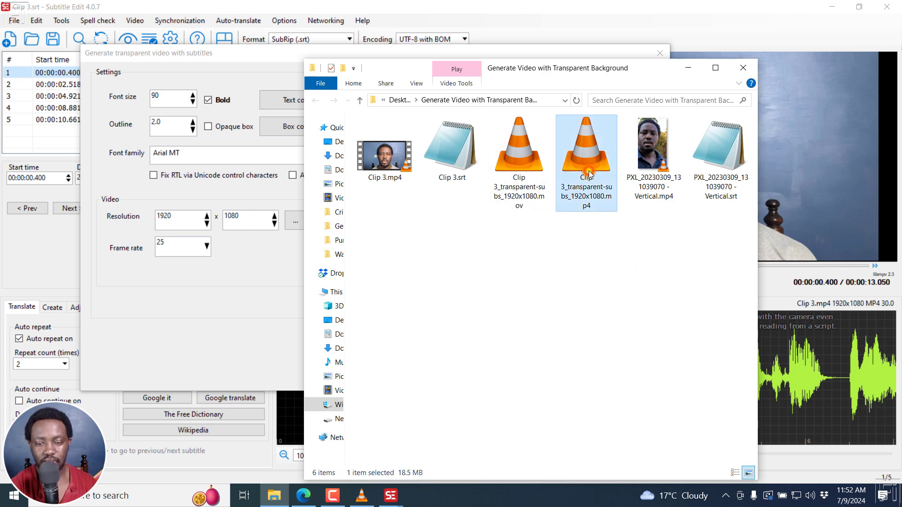
double_click(588, 173)
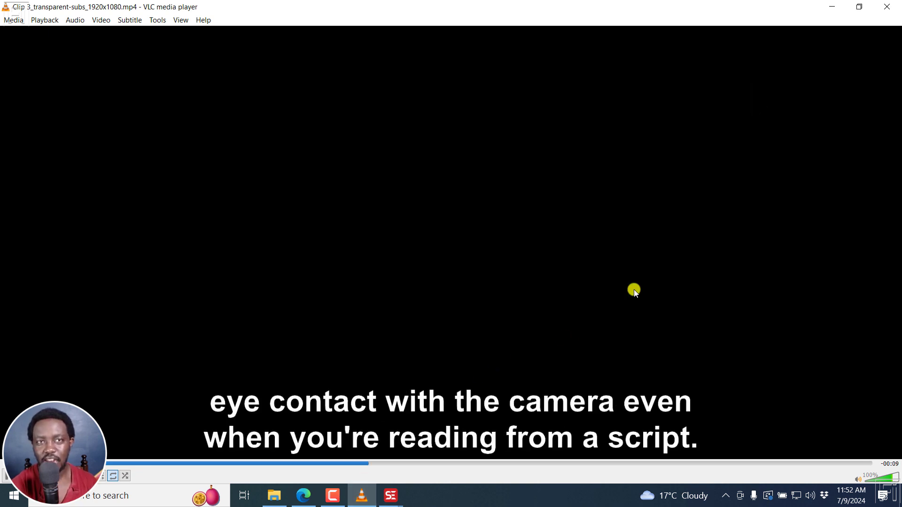
key(space)
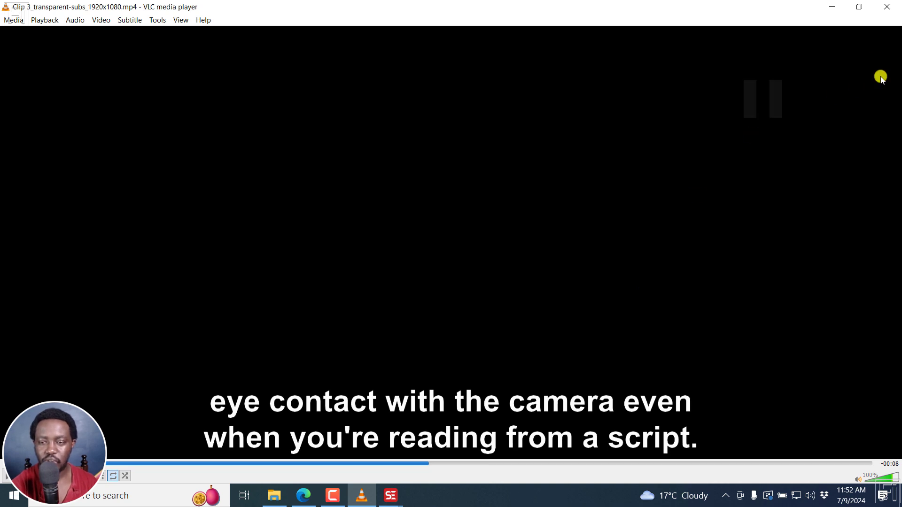
click(886, 8)
Permanently delete both previously generated transparent-subs videos from the folder.
click(596, 261)
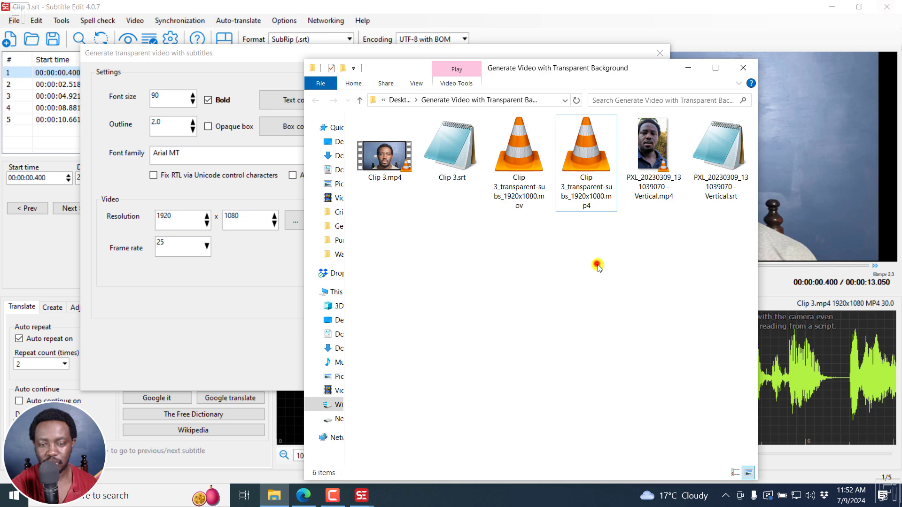
drag(609, 245, 512, 163)
key(shift+Delete)
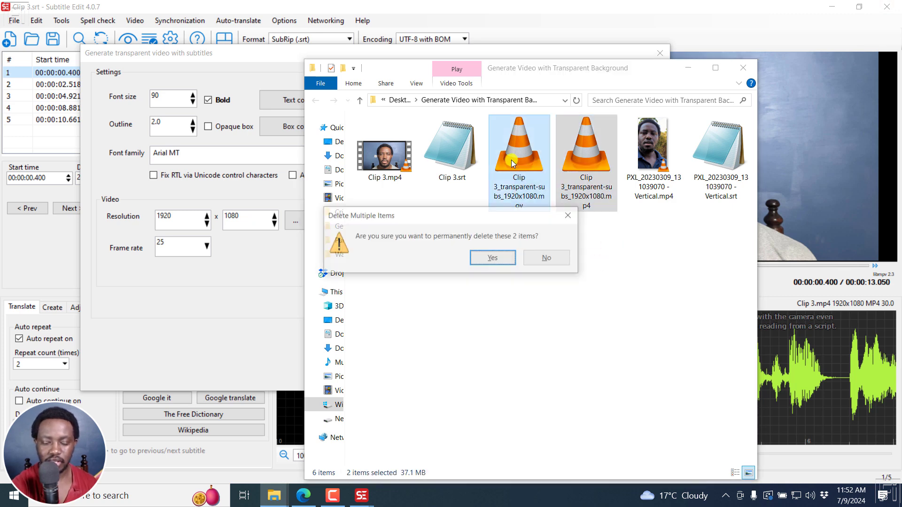
key(Return)
Regenerate the transparent video, saving it as mov (*.mov) format.
click(287, 49)
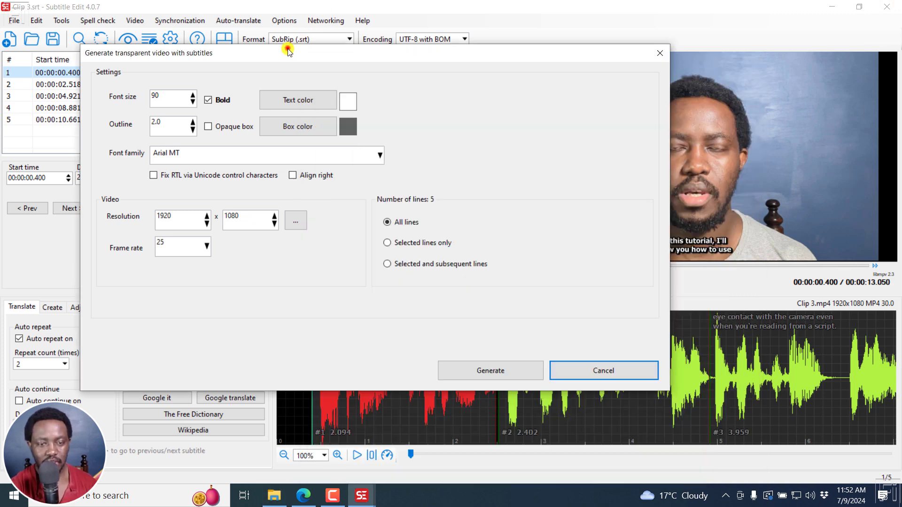
click(483, 371)
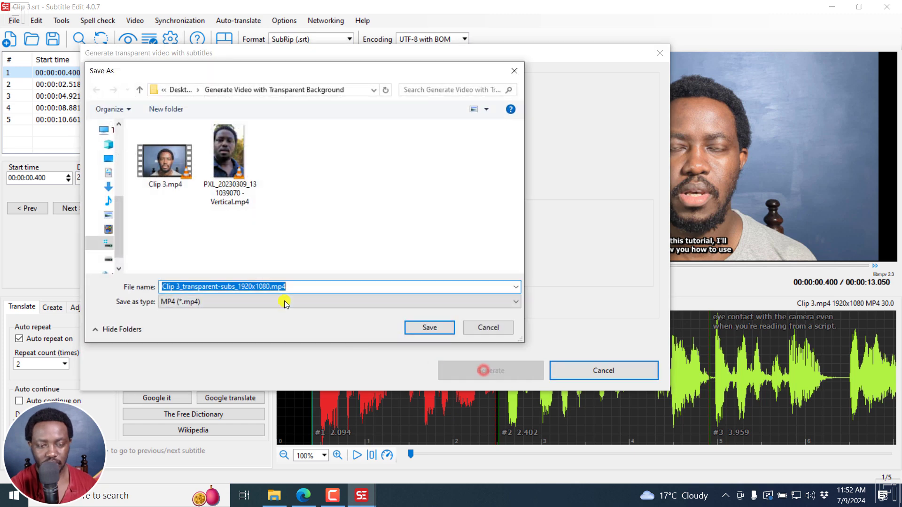
click(248, 302)
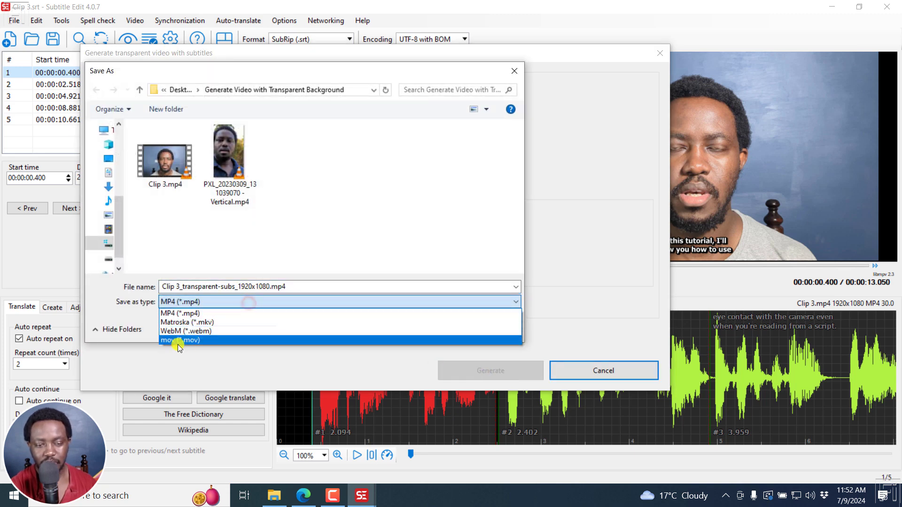
click(173, 339)
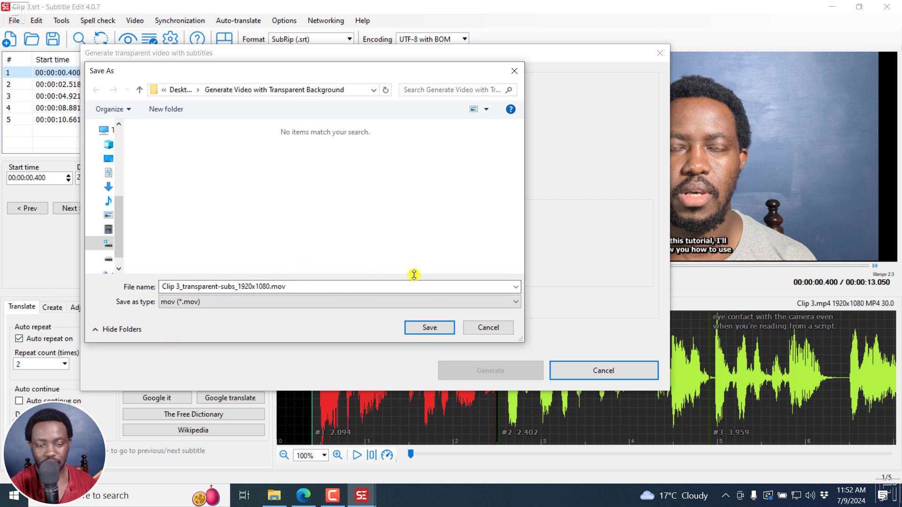
click(428, 328)
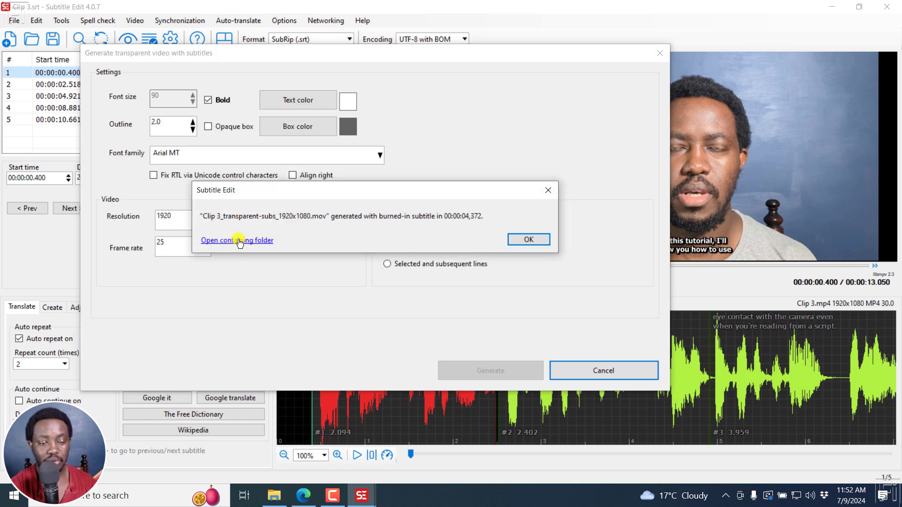
Preview the generated MOV subtitle video in VLC, then close VLC and the output folder.
click(237, 240)
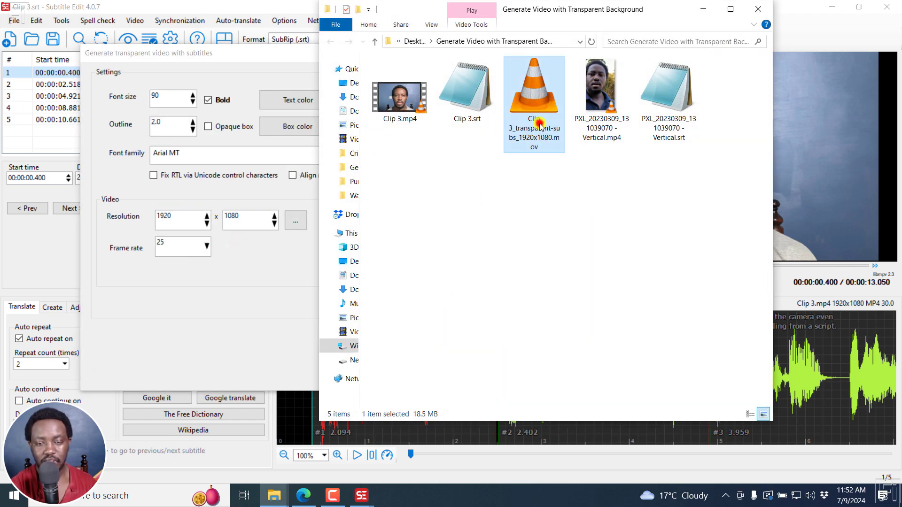
double_click(539, 124)
key(space)
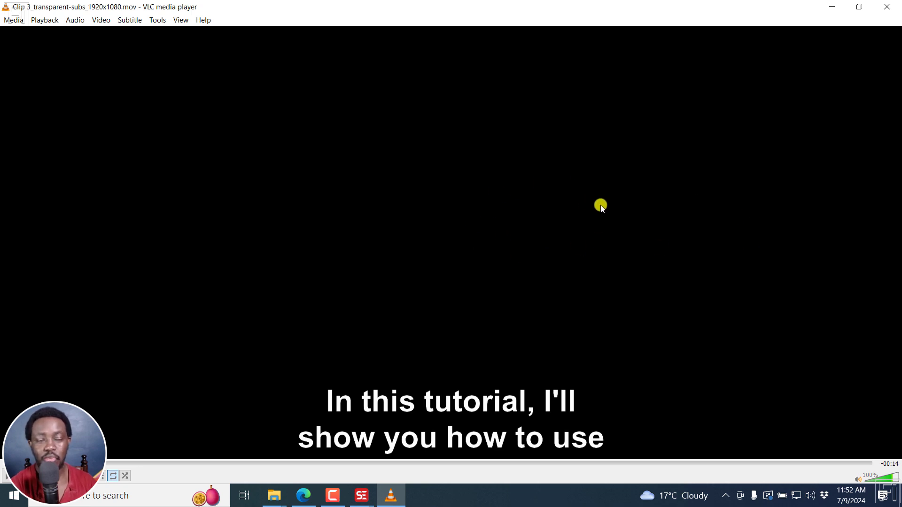
click(886, 7)
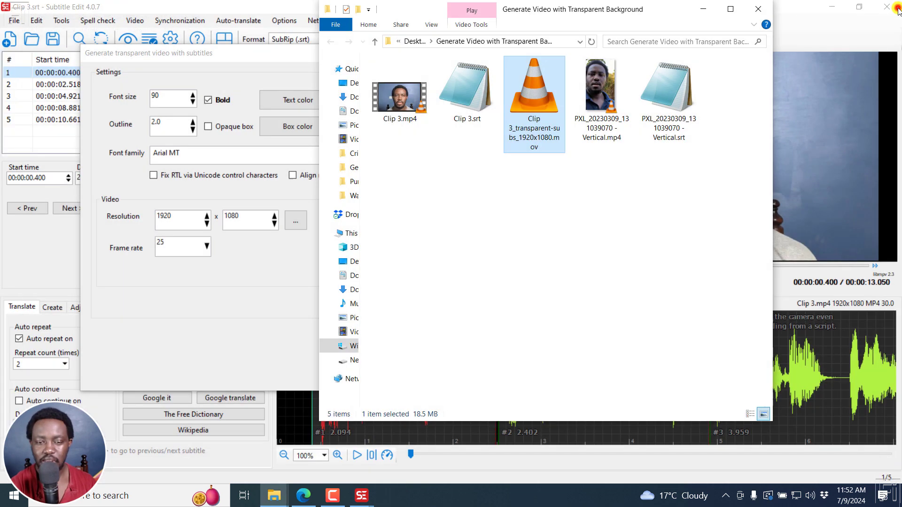
click(758, 9)
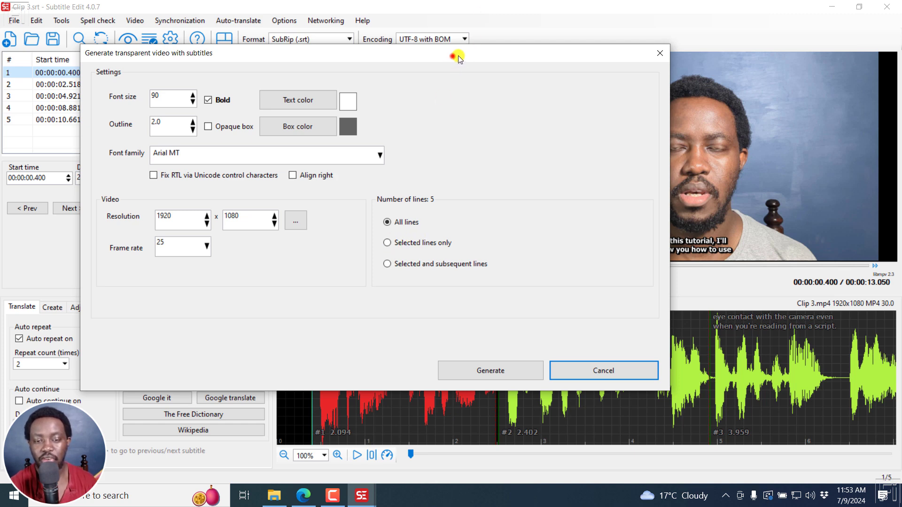
Move the Generate transparent video dialog aside, then close it.
drag(457, 56, 397, 68)
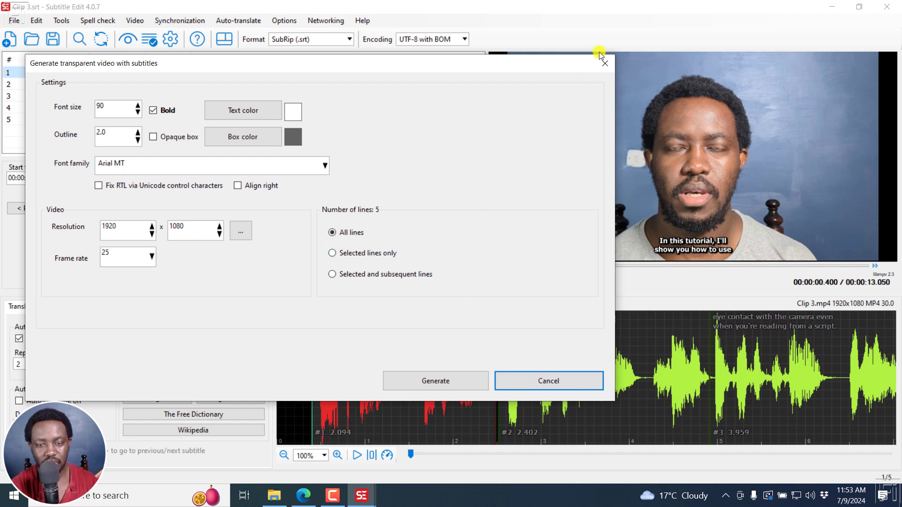
click(607, 66)
Set auto-translate to Anthropic Claude with model claude-3-5-sonnet-20240620, then close without translating.
click(239, 20)
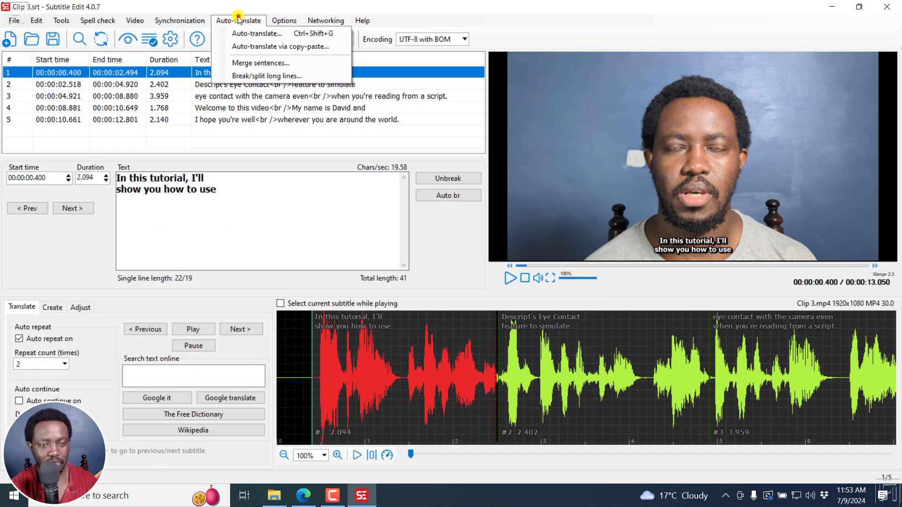
click(241, 32)
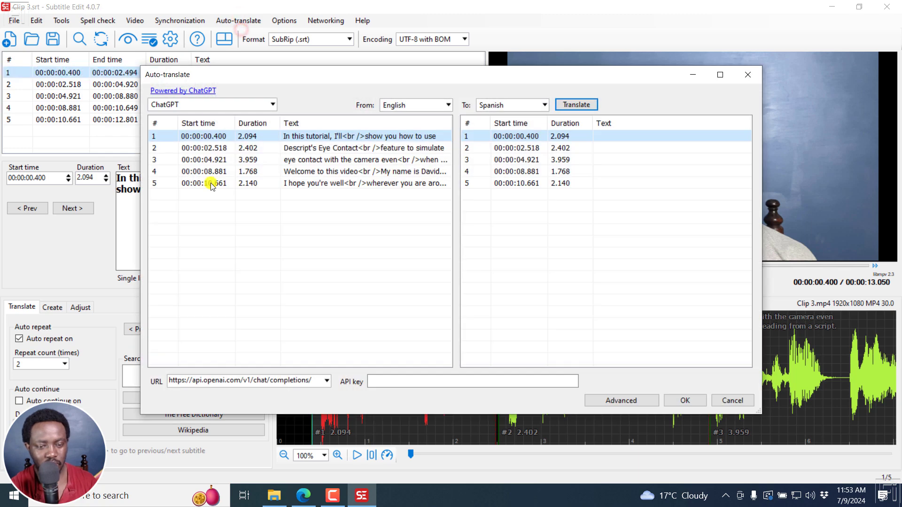
click(273, 104)
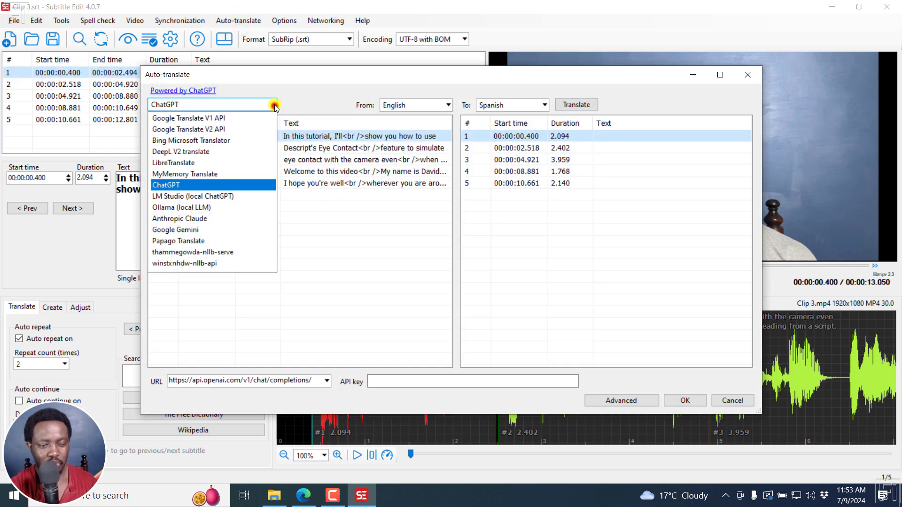
click(175, 219)
click(332, 398)
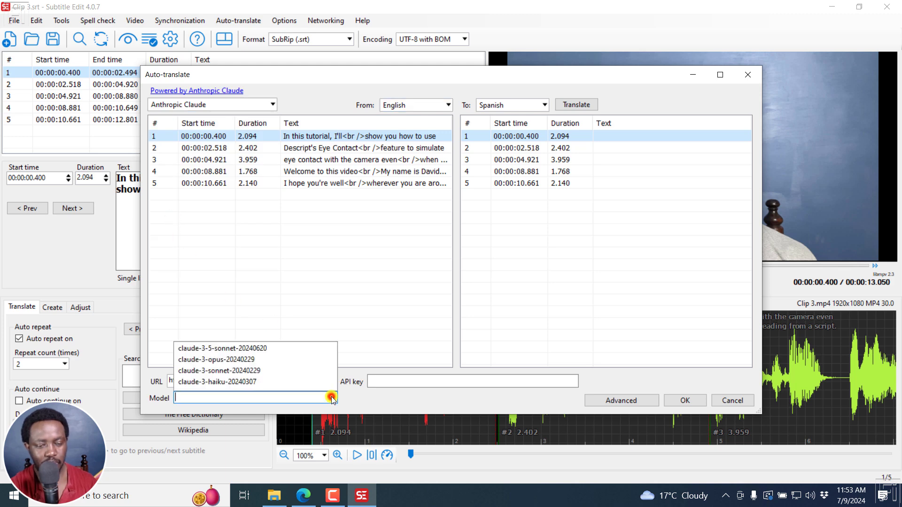
click(223, 349)
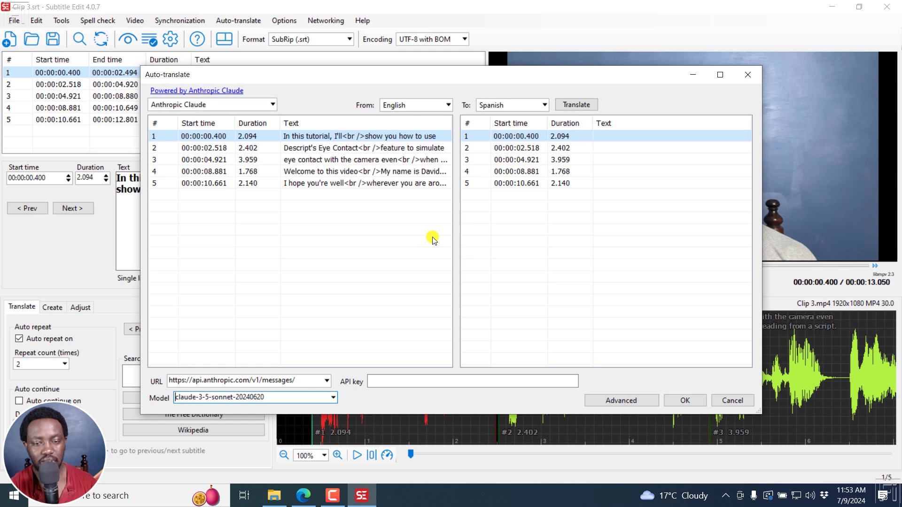
click(749, 77)
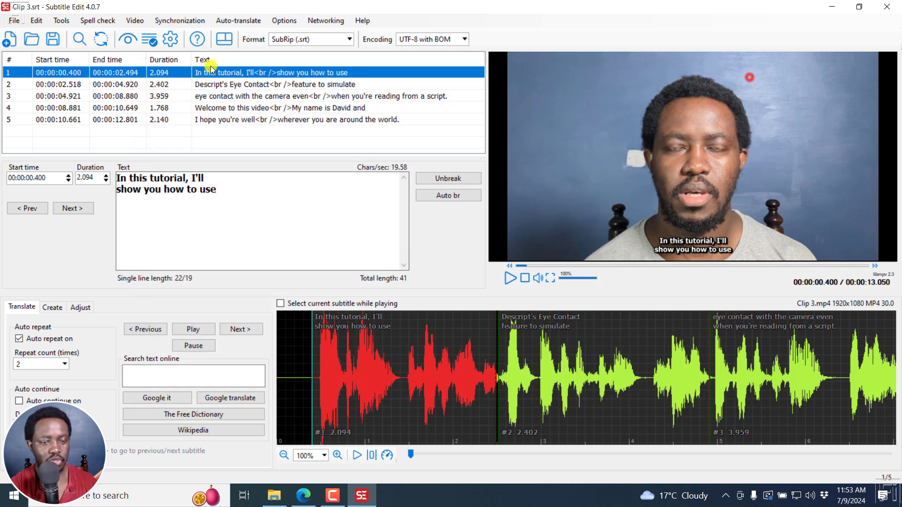
click(140, 22)
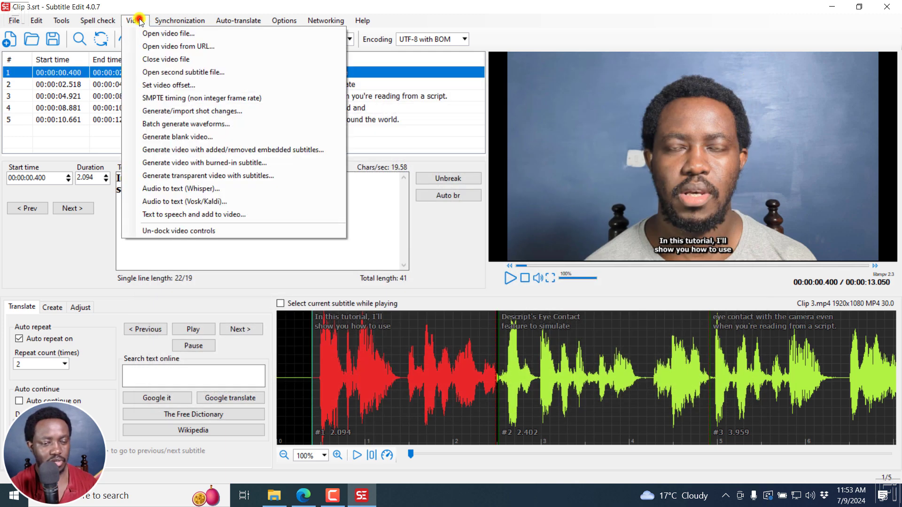
click(190, 215)
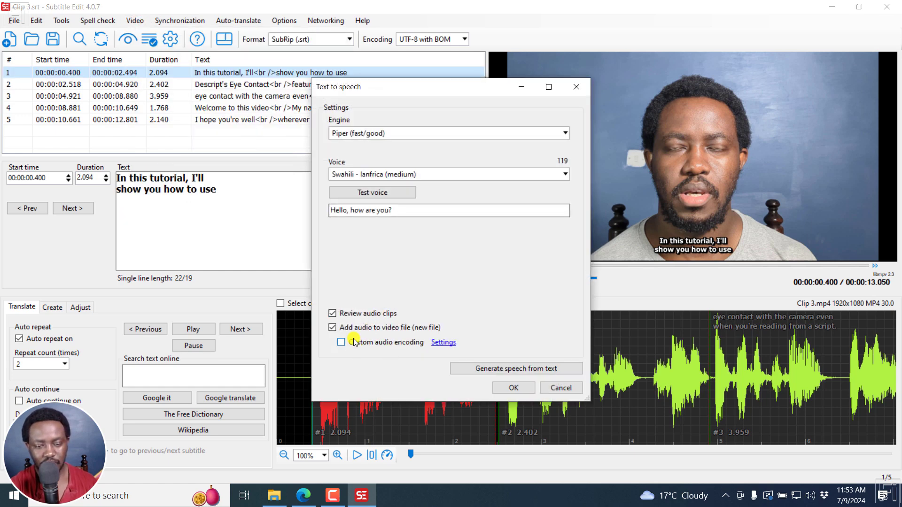
click(445, 343)
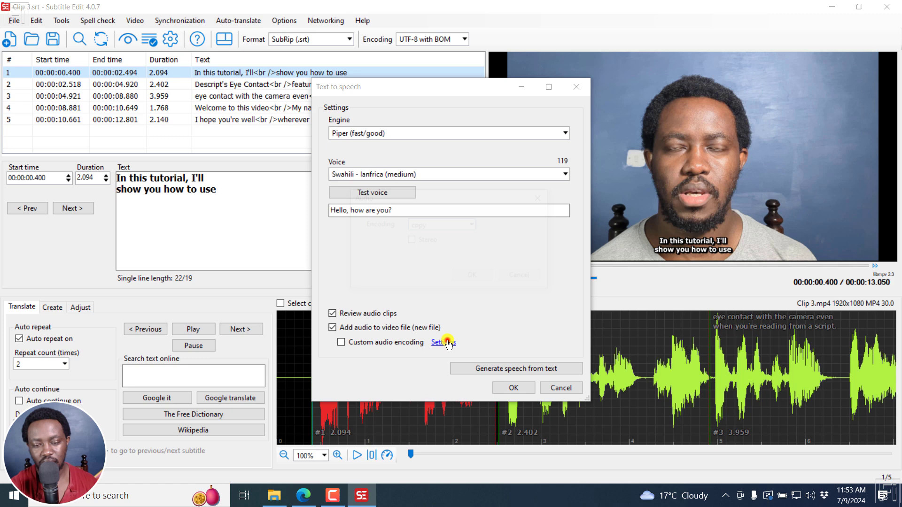
click(472, 225)
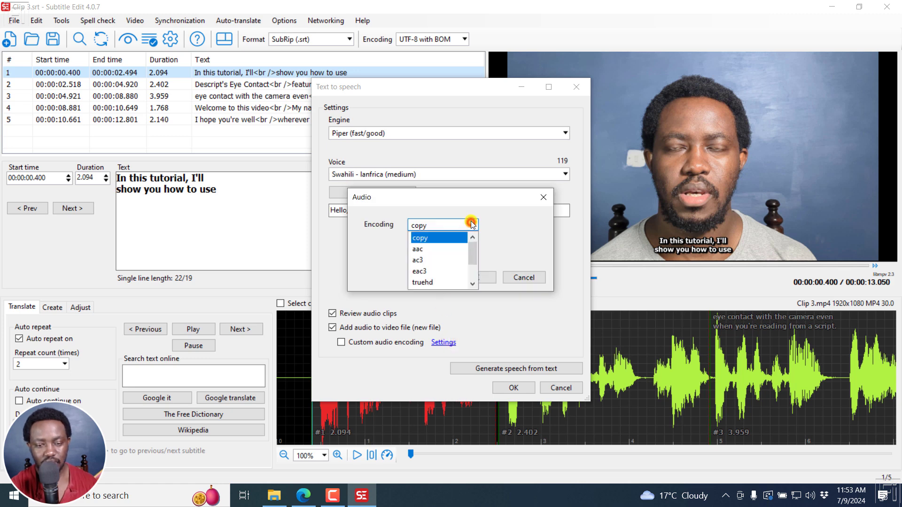
drag(473, 260, 472, 239)
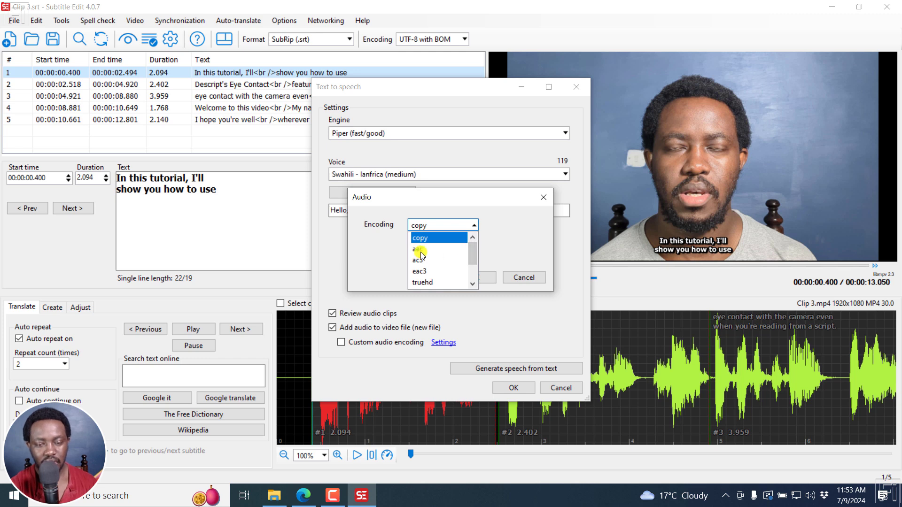
click(406, 269)
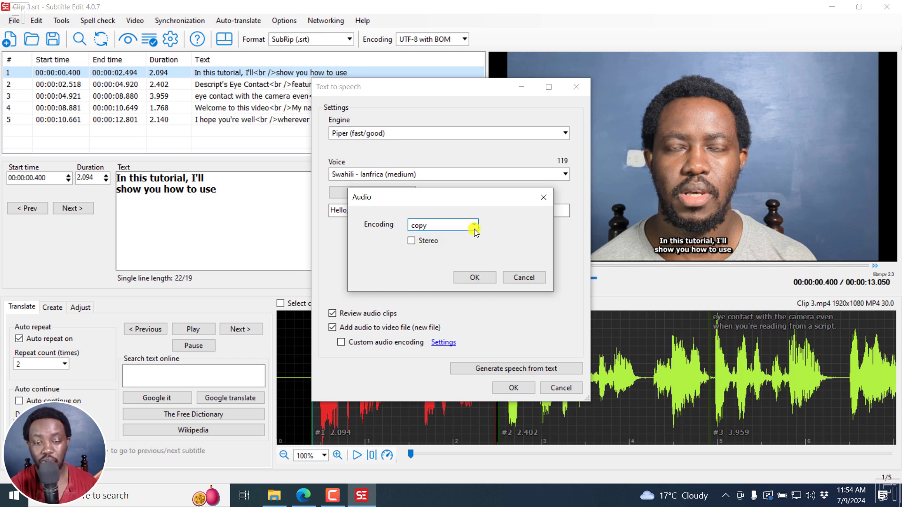
click(475, 225)
click(463, 308)
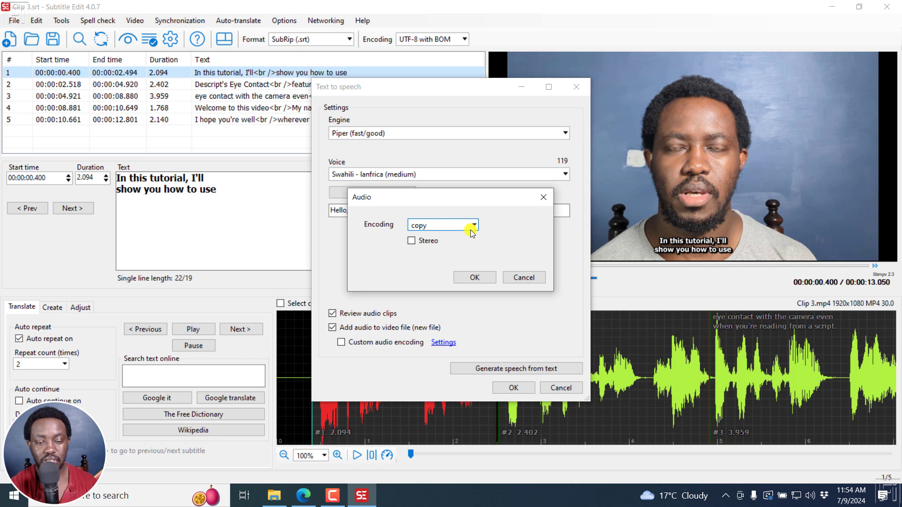
click(412, 242)
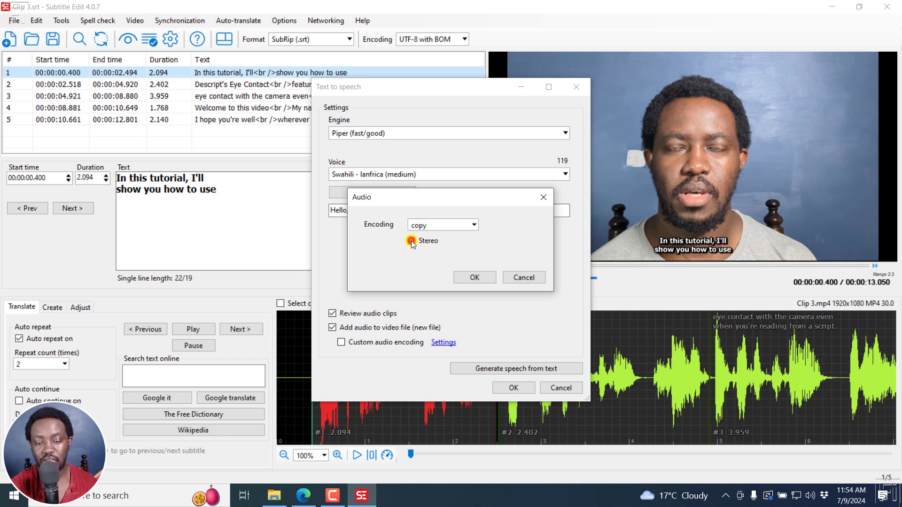
click(474, 277)
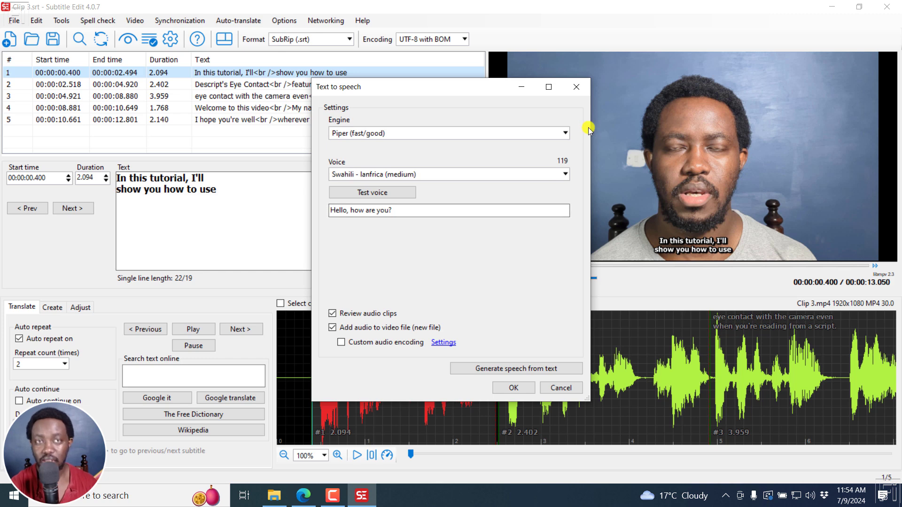
click(576, 87)
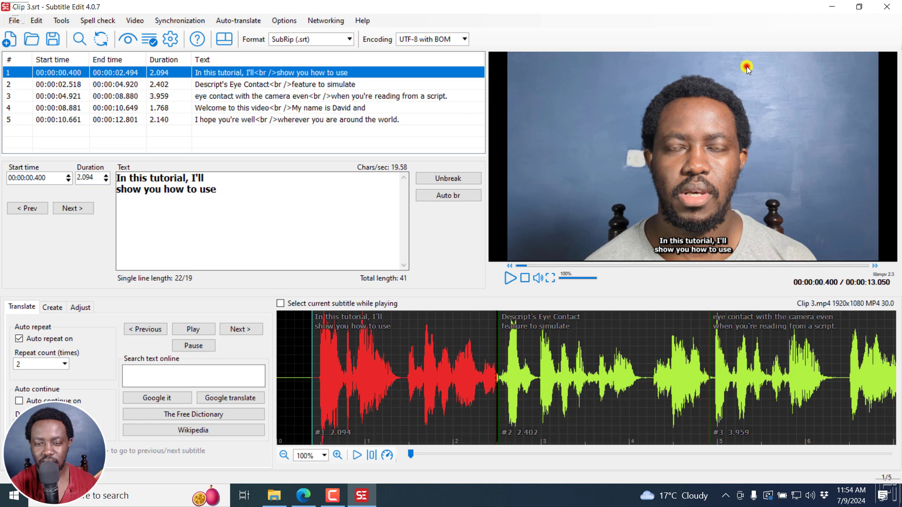
click(743, 67)
click(135, 20)
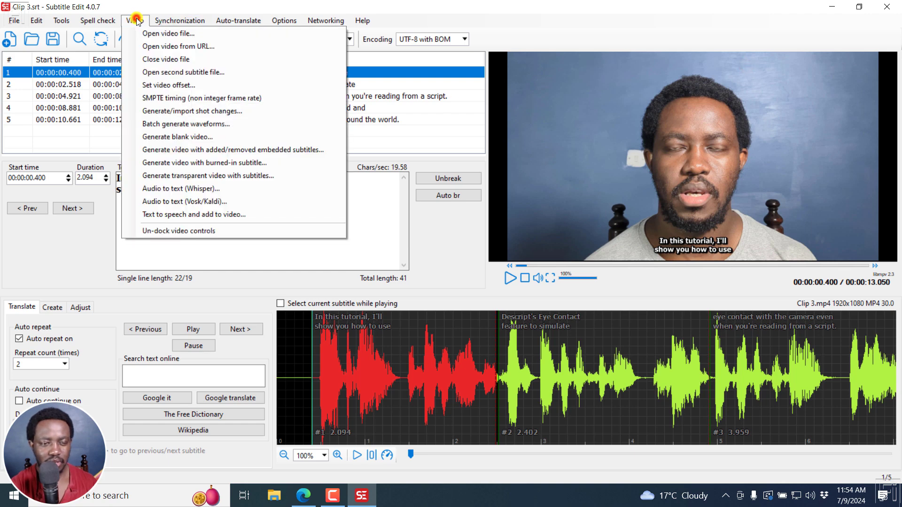
click(197, 162)
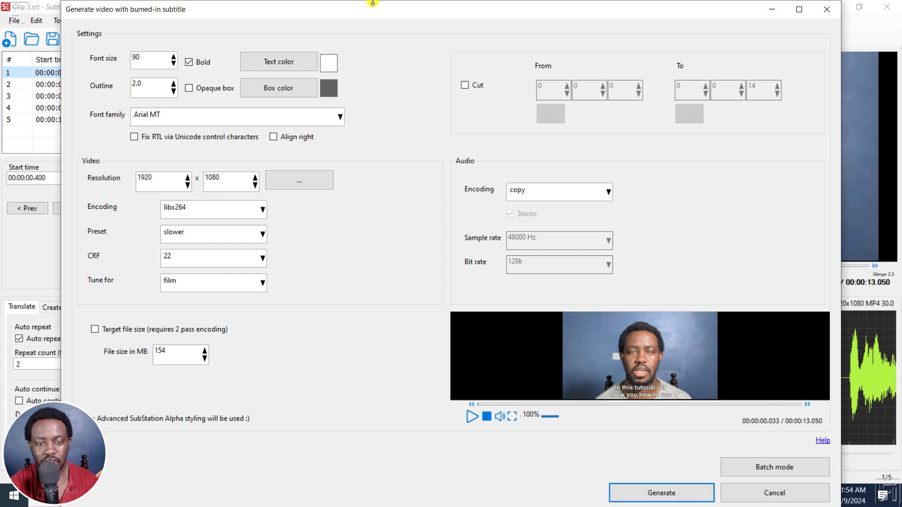
mouse_move(373, 2)
mouse_down()
mouse_move(364, 18)
mouse_move(373, 8)
mouse_up()
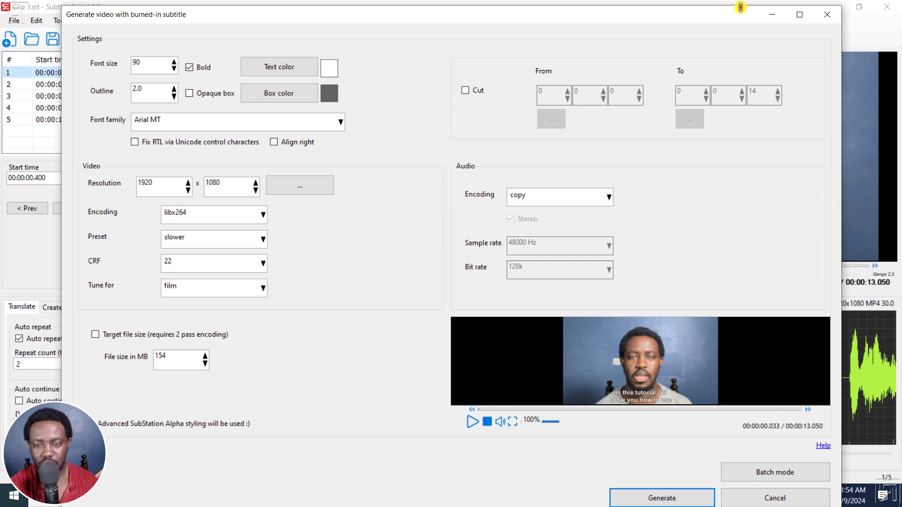
drag(741, 7, 653, 51)
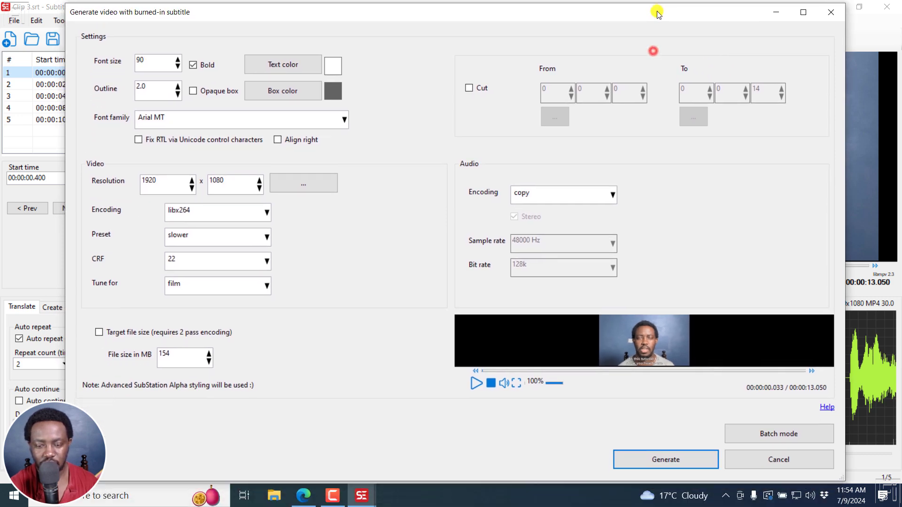
drag(658, 15, 654, 8)
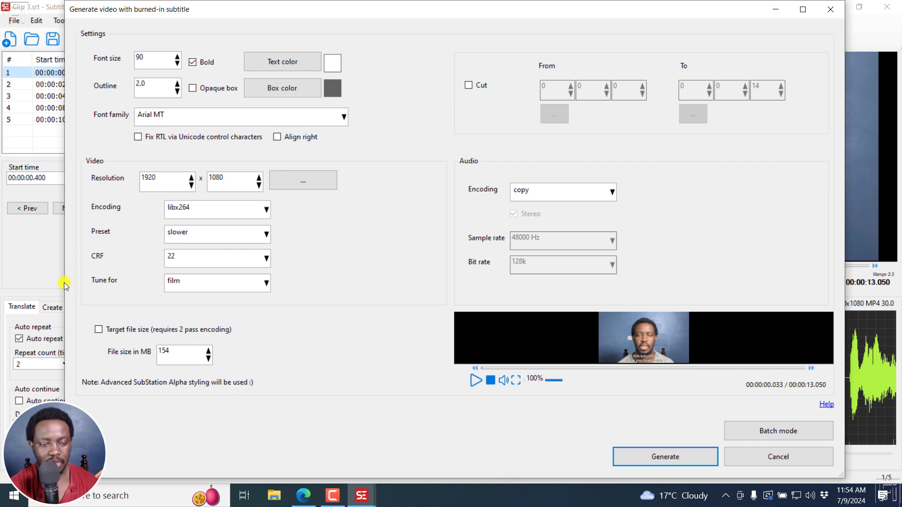
drag(65, 282, 76, 280)
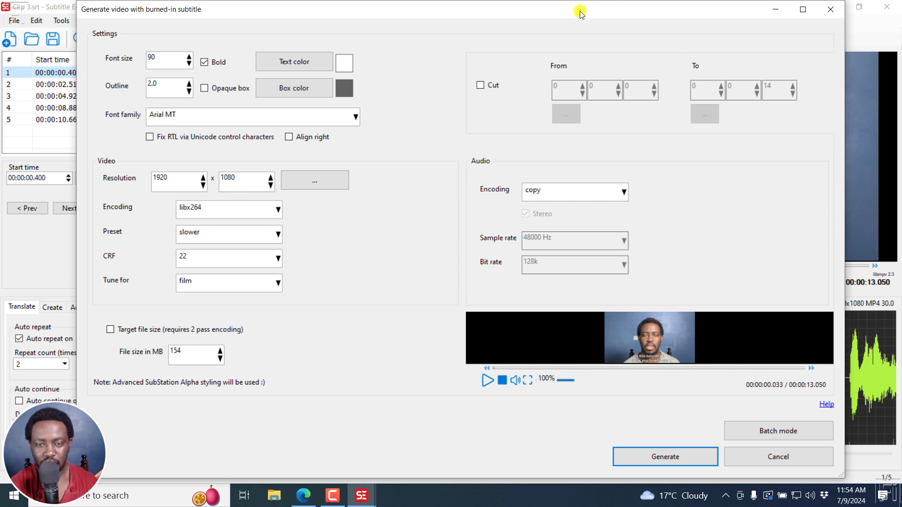
drag(580, 14, 580, 17)
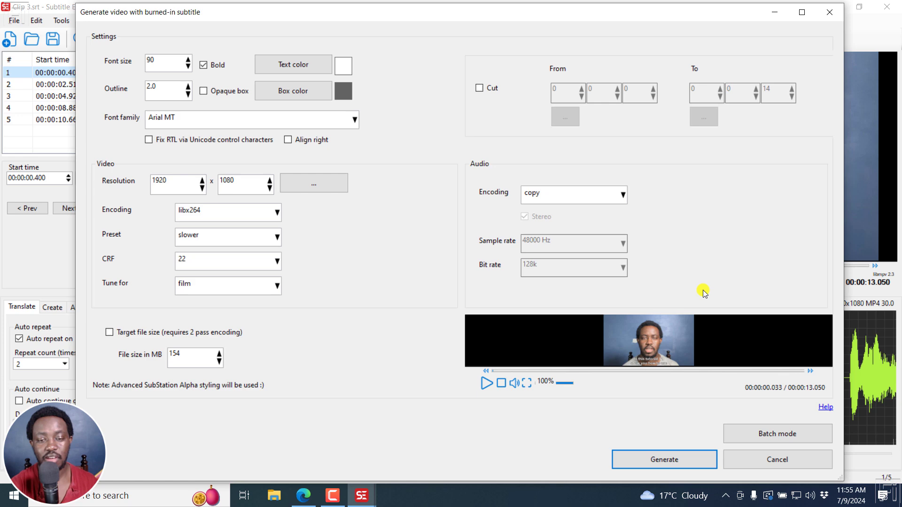
click(775, 431)
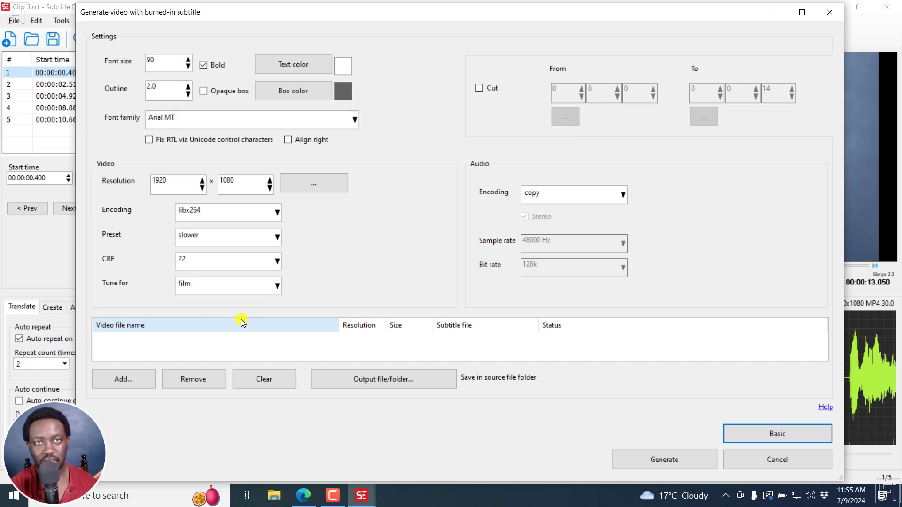
click(839, 17)
click(366, 21)
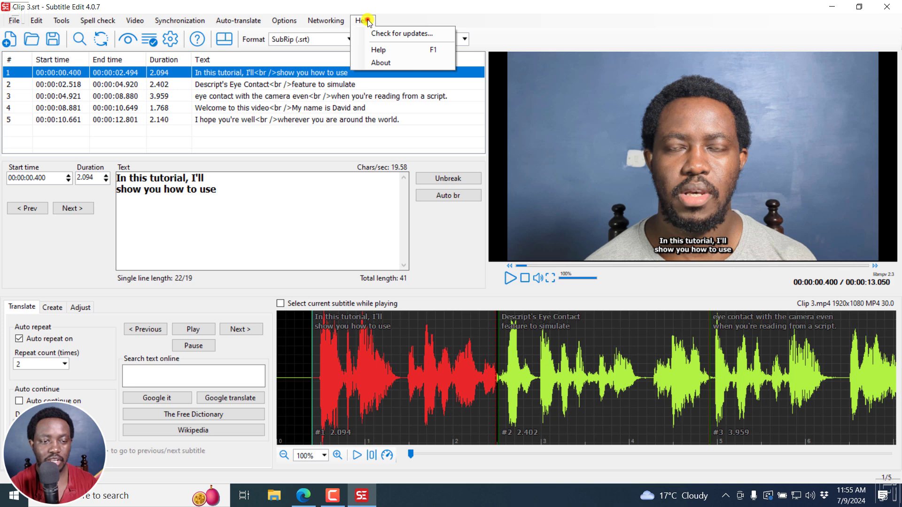
click(517, 15)
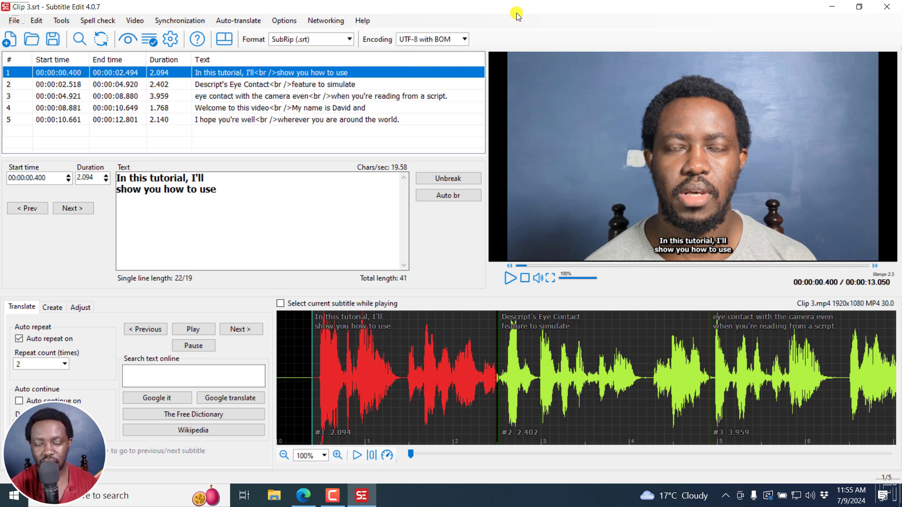
click(133, 21)
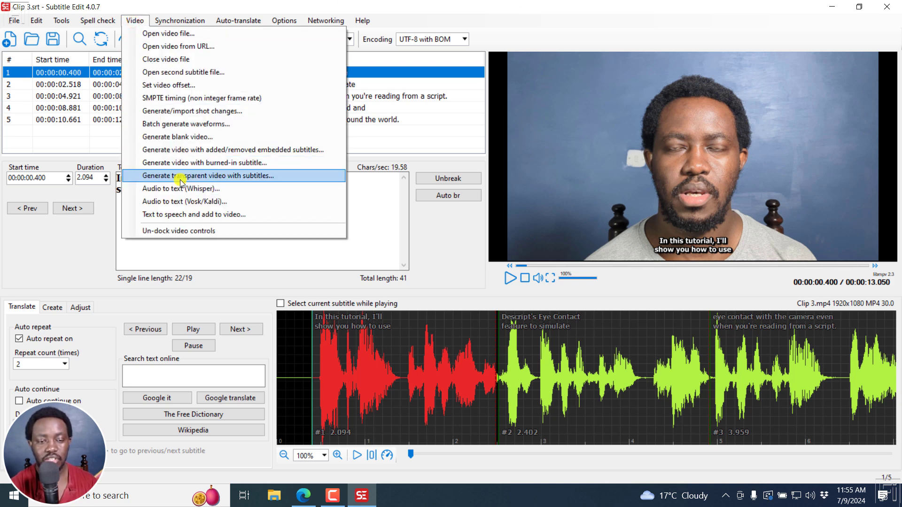
click(498, 11)
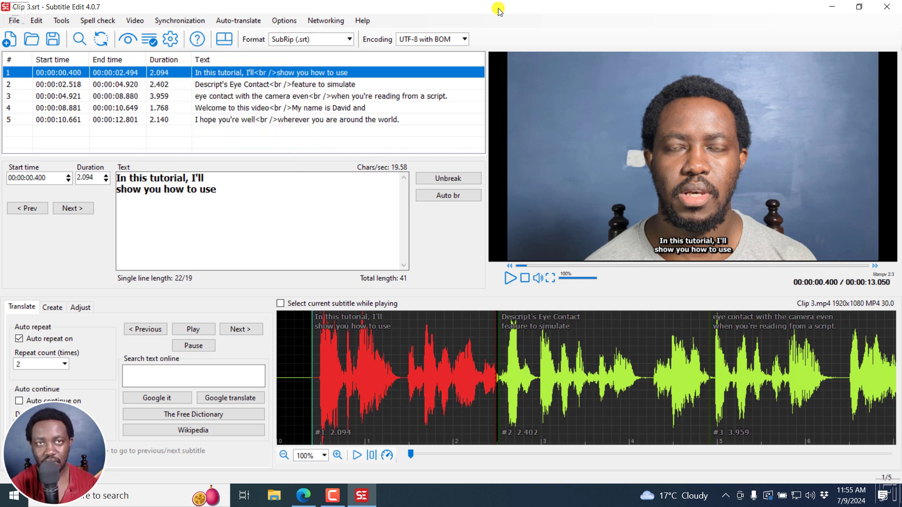